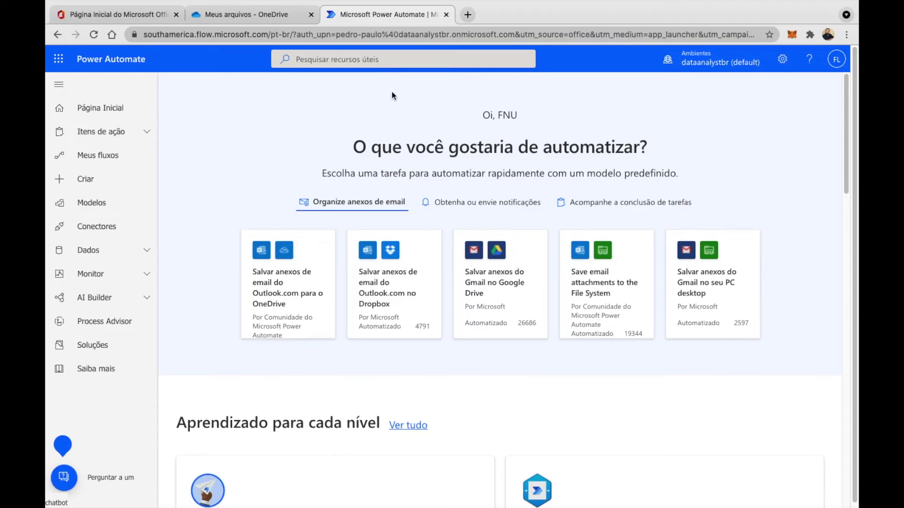
# Open feedback-370768.csv from the OneDrive files, look through its rows, and close the file.
pyautogui.click(268, 17)
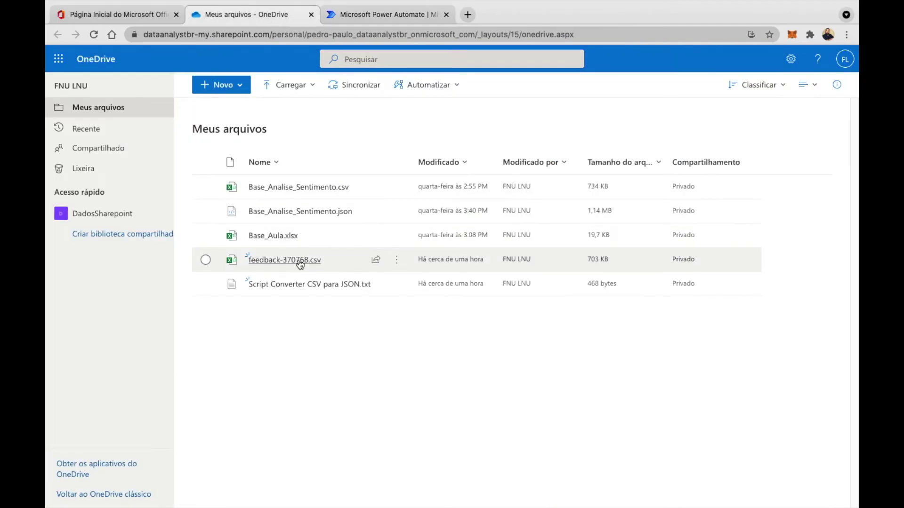
pyautogui.moveTo(282, 266)
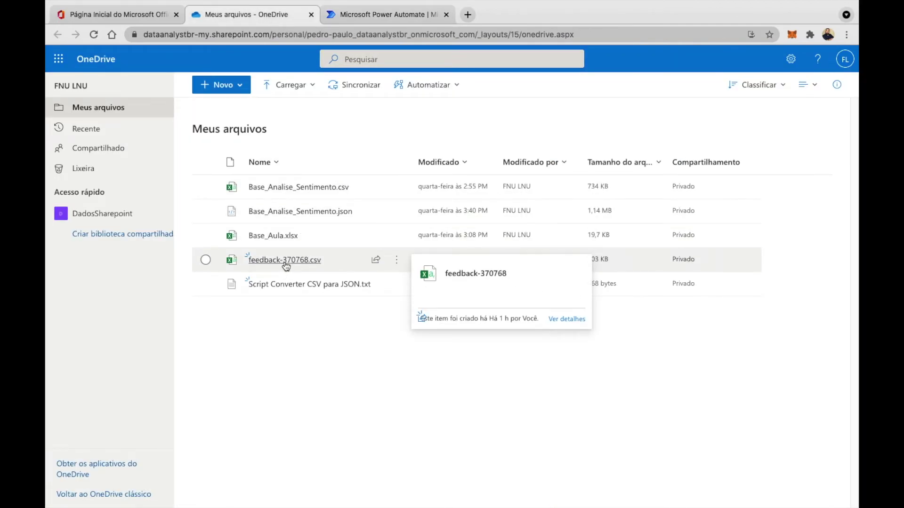
pyautogui.click(285, 260)
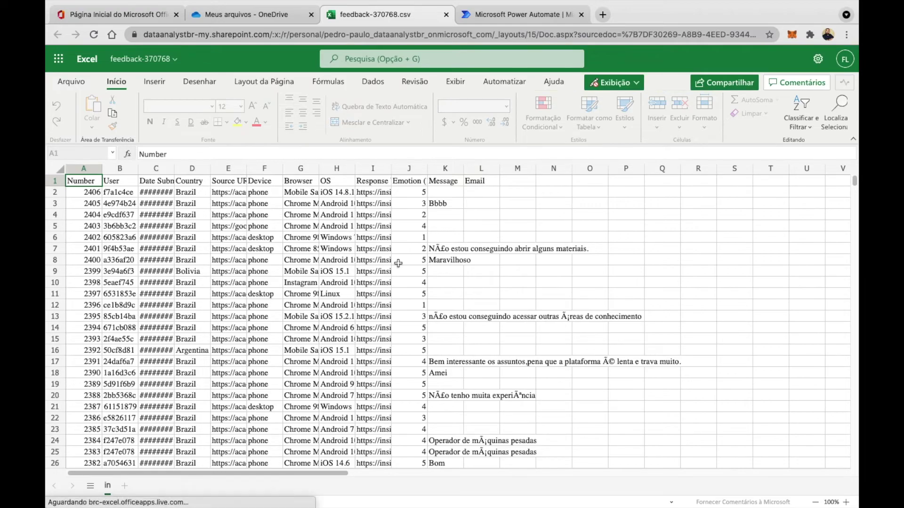
pyautogui.scroll(-20, 397, 263)
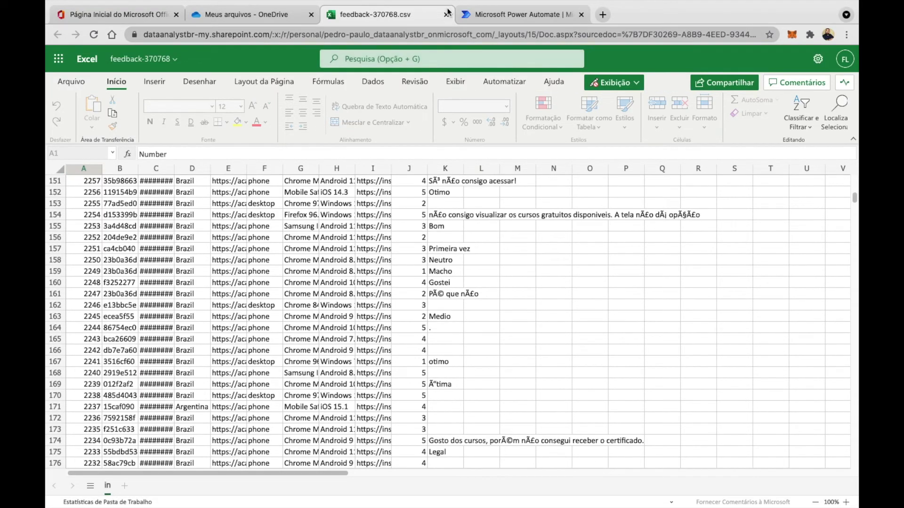
pyautogui.click(446, 17)
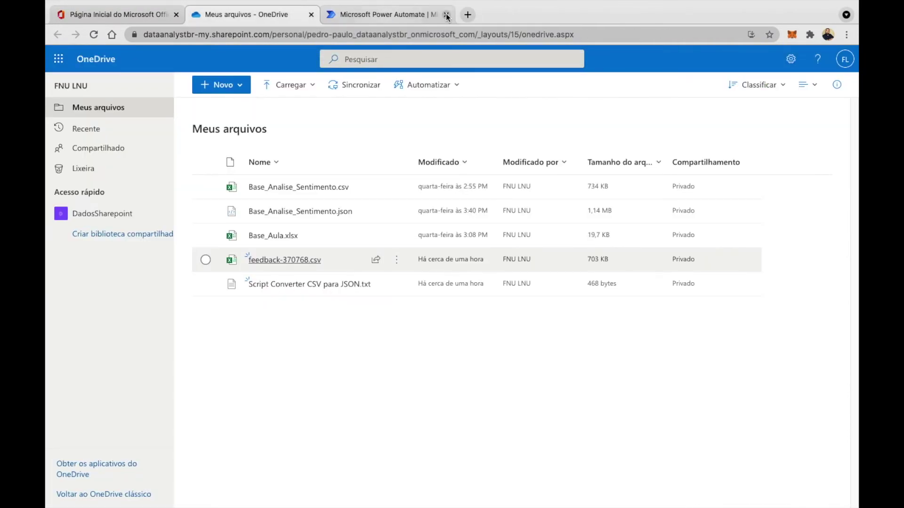
# In Power Automate, create an instant cloud flow named "Aula Converter CSV para JSON" with the "Disparar um fluxo manualmente" trigger.
pyautogui.click(398, 22)
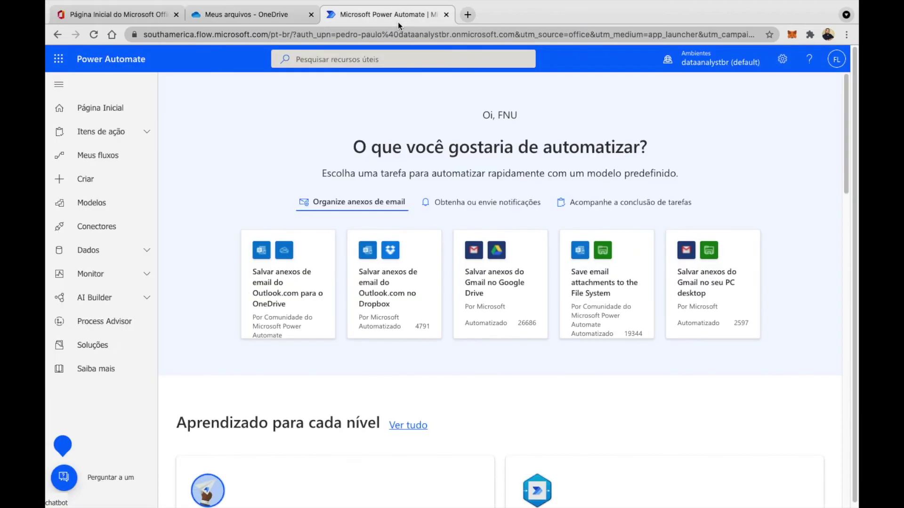
pyautogui.click(113, 187)
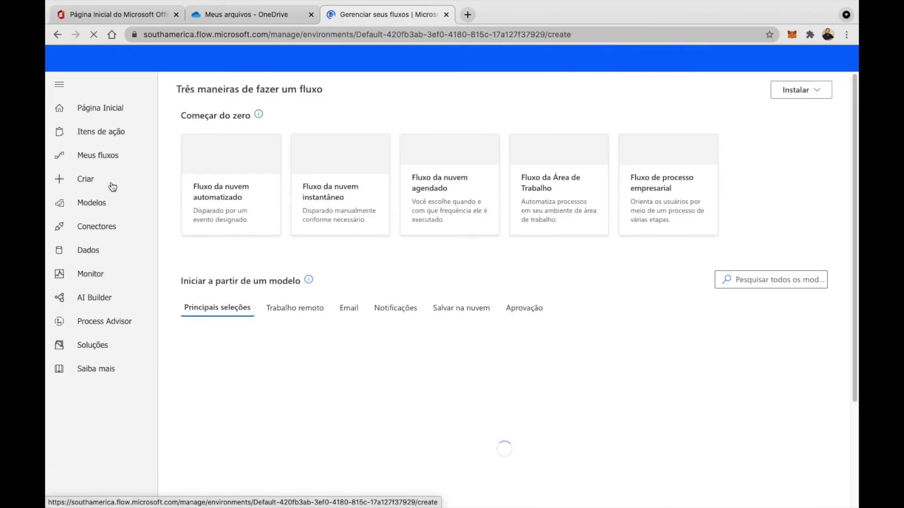
pyautogui.click(338, 200)
pyautogui.click(567, 176)
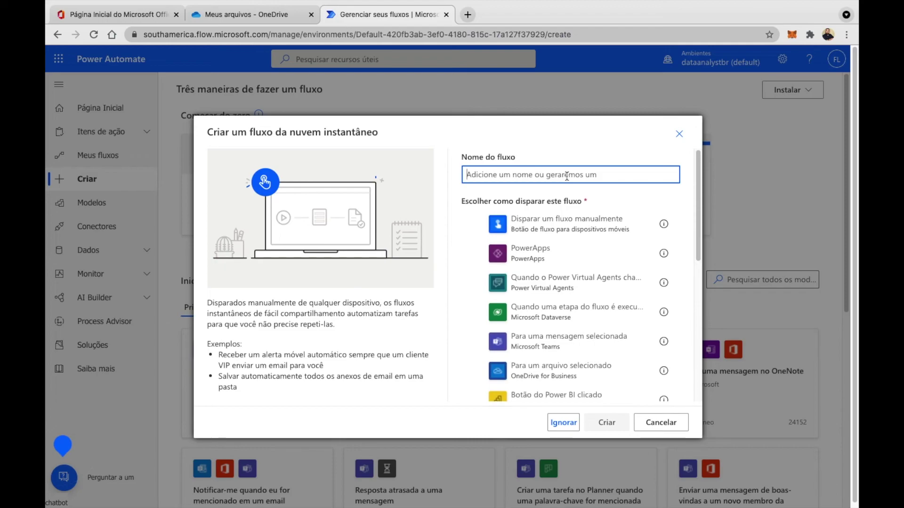
pyautogui.click(568, 219)
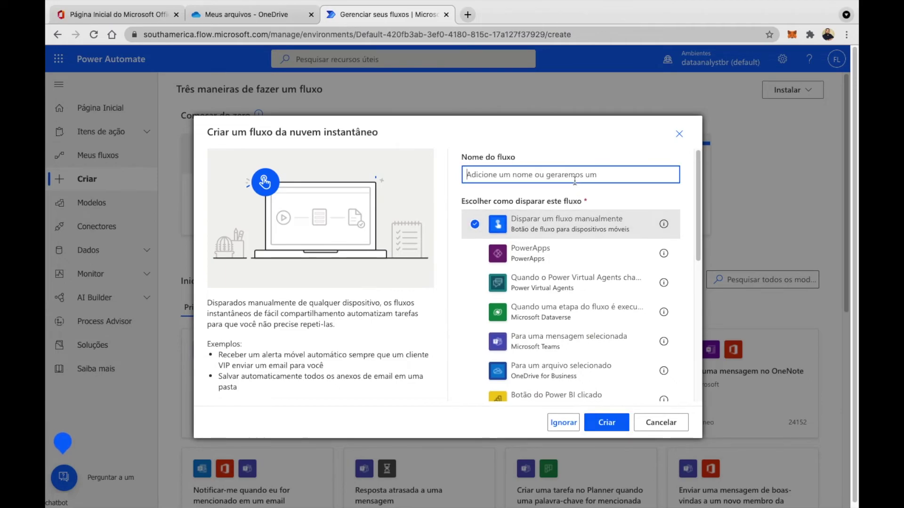
pyautogui.write('Aula Converter CSV para JSON')
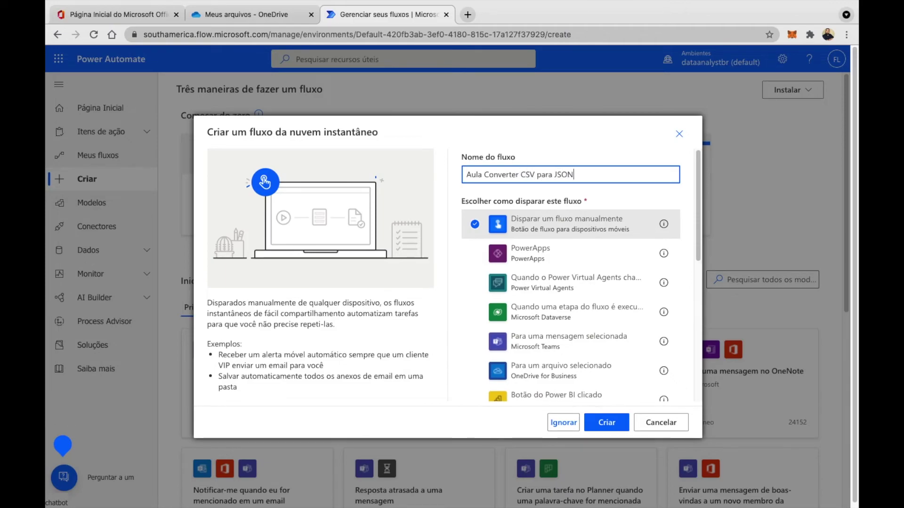
pyautogui.click(597, 428)
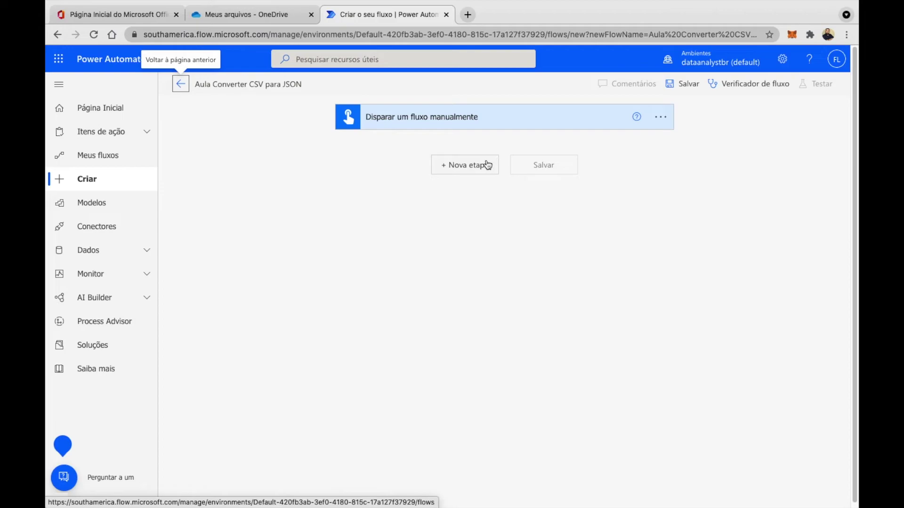
# Add the OneDrive for Business action "Obter conteúdo de arquivo usando caminho" below the manual trigger.
pyautogui.click(485, 166)
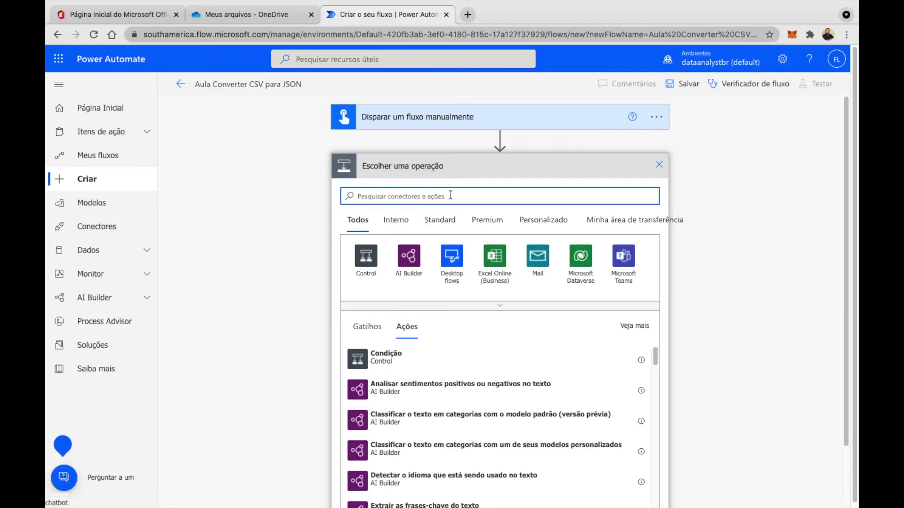
pyautogui.write('onedrive')
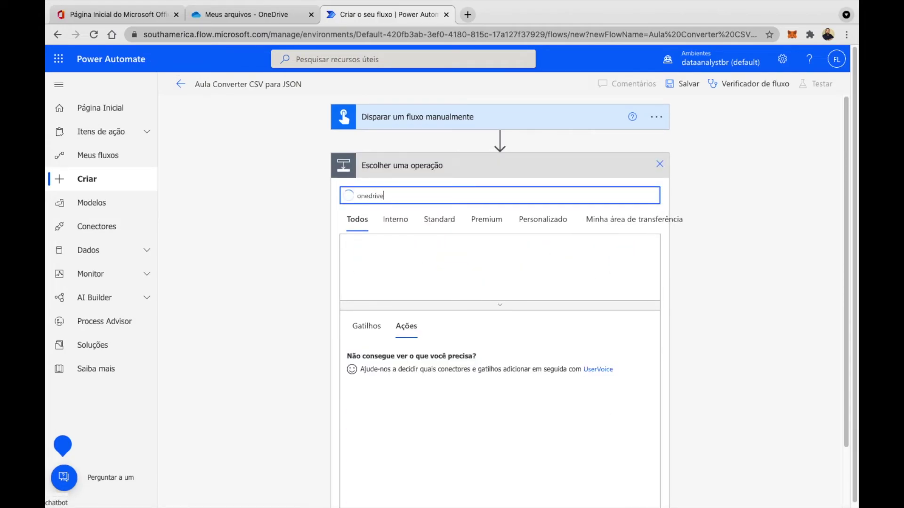
pyautogui.click(366, 257)
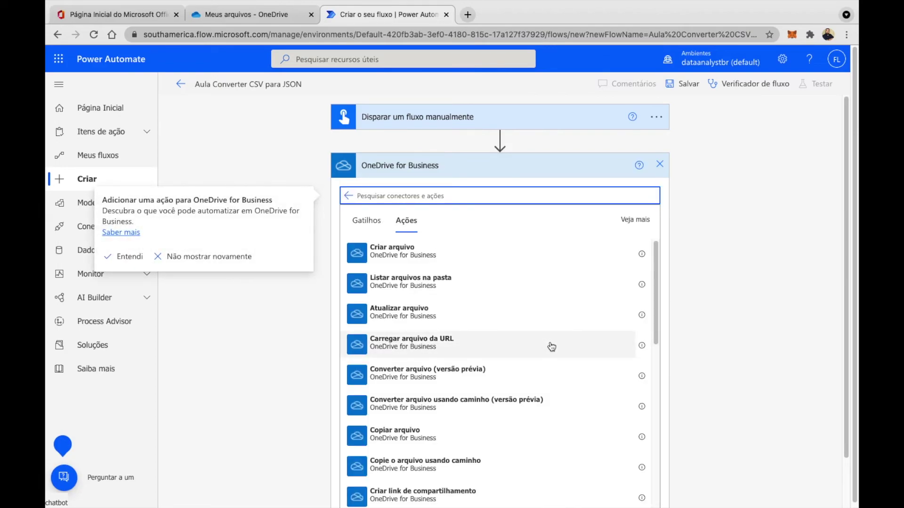
pyautogui.scroll(-10, 565, 372)
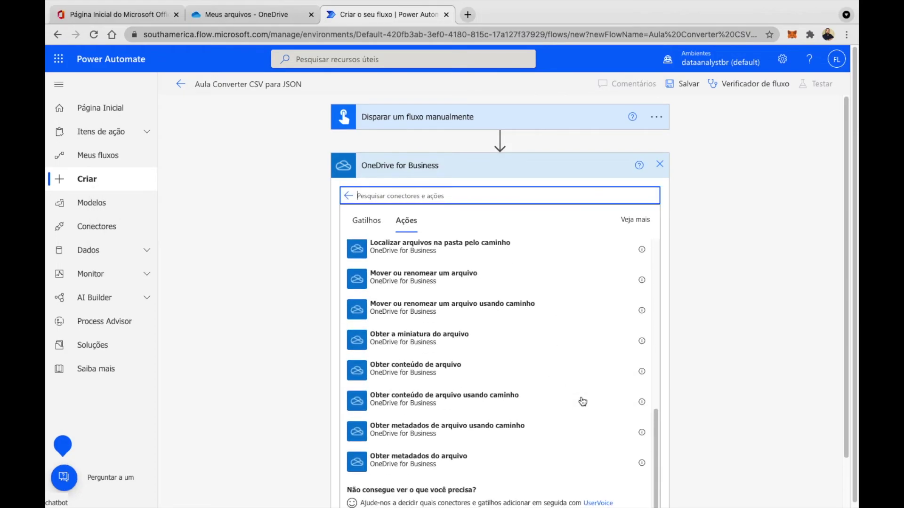
pyautogui.click(477, 404)
# Set the action's file path to /feedback-370768.csv from the Root folder and "Inferir Tipo de Conteúdo" to Não.
pyautogui.click(658, 196)
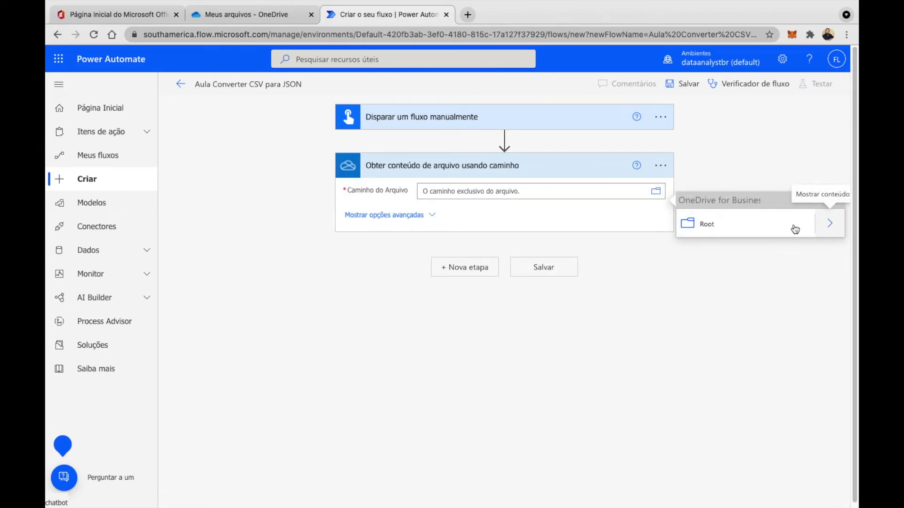
pyautogui.click(821, 225)
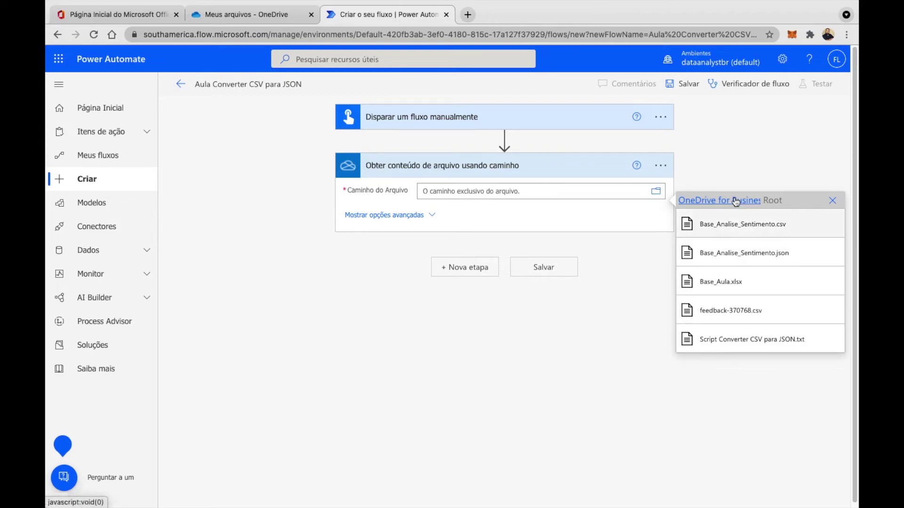
pyautogui.click(564, 313)
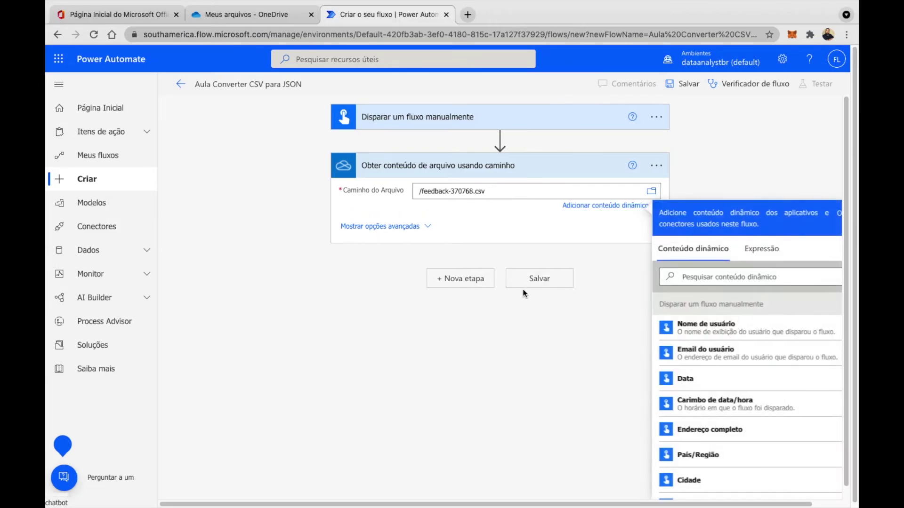
pyautogui.click(428, 226)
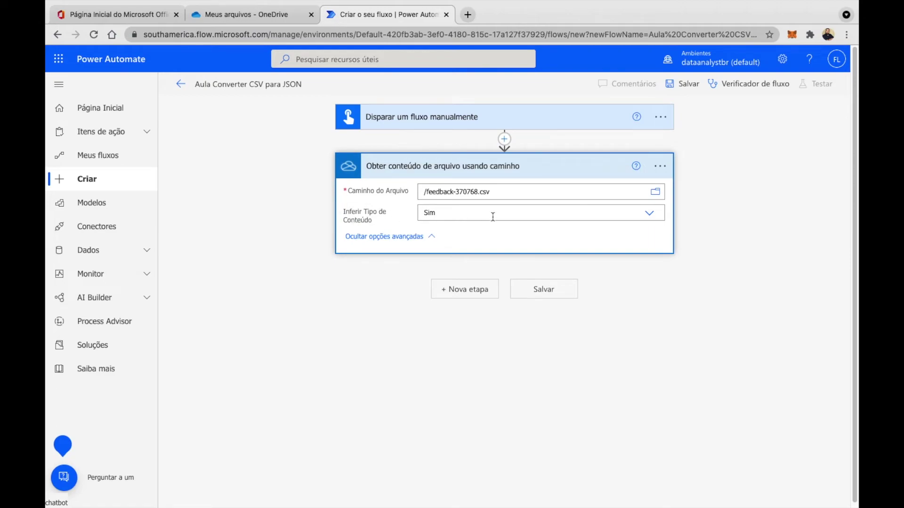
pyautogui.click(650, 214)
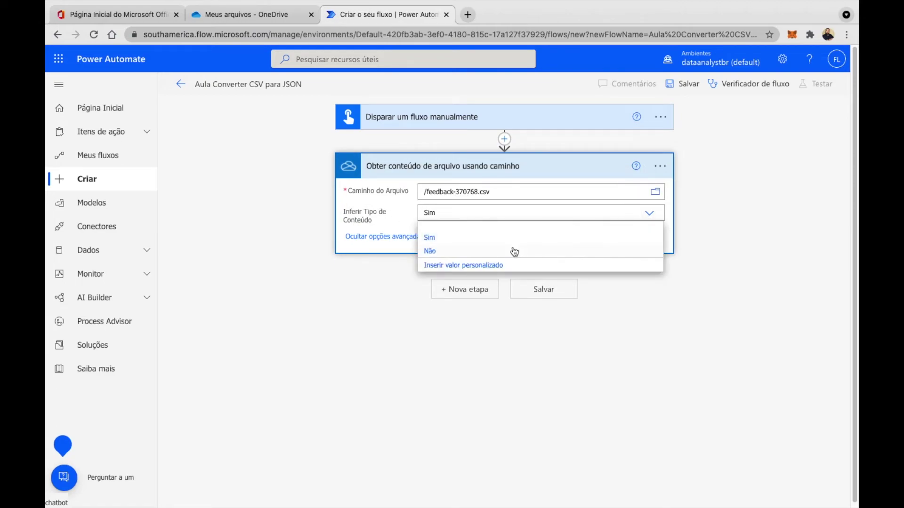
pyautogui.press('Return')
pyautogui.click(765, 225)
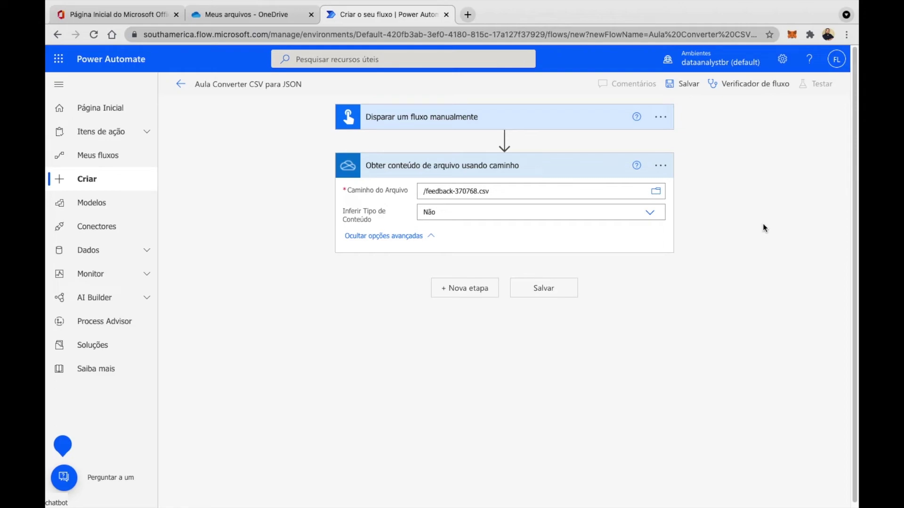
# Save the flow and run a manual test of it using the OneDrive for Business connection.
pyautogui.click(689, 85)
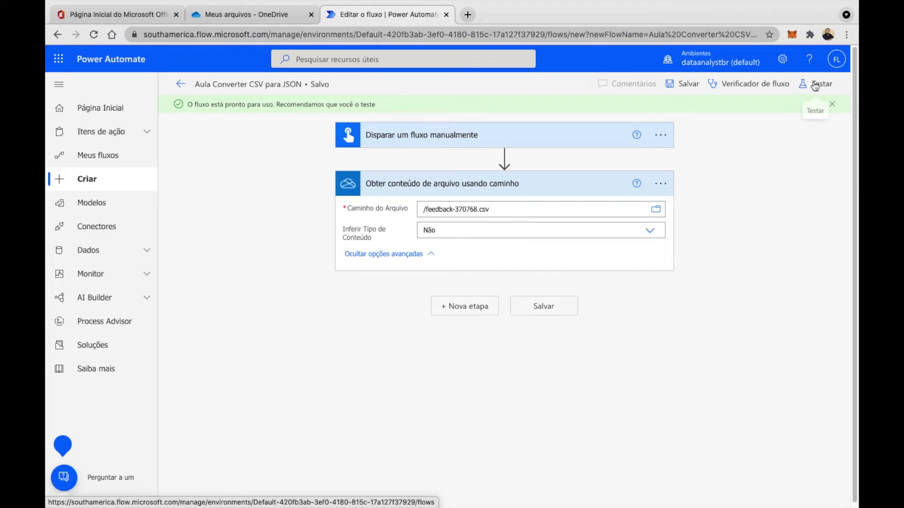
pyautogui.click(814, 84)
pyautogui.click(722, 119)
pyautogui.click(697, 487)
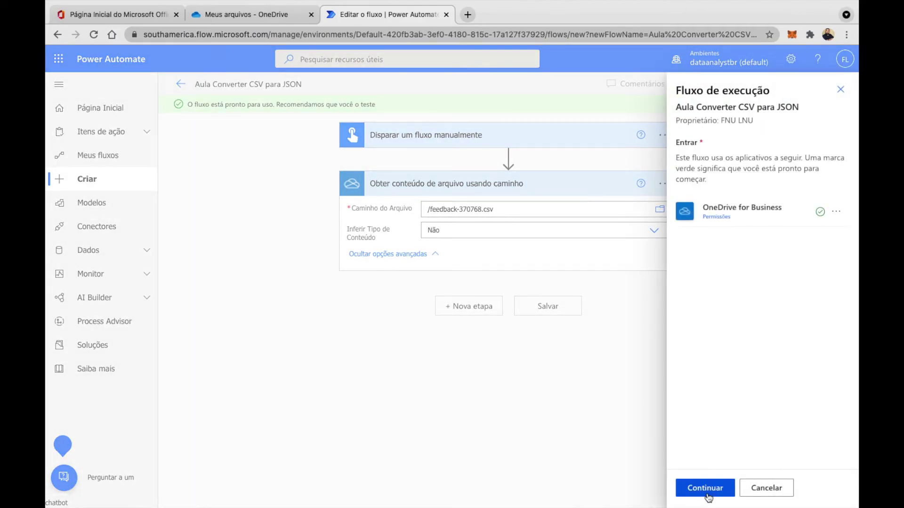
pyautogui.click(708, 492)
pyautogui.click(708, 493)
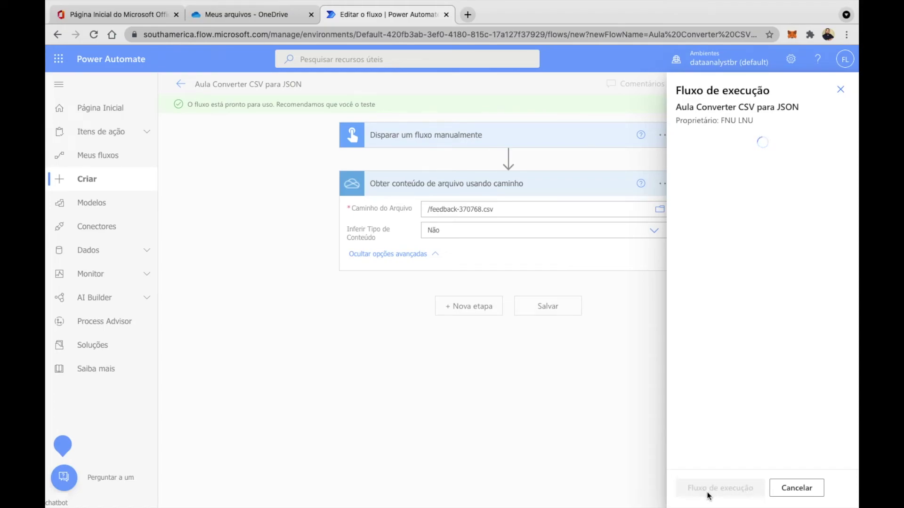
pyautogui.click(705, 489)
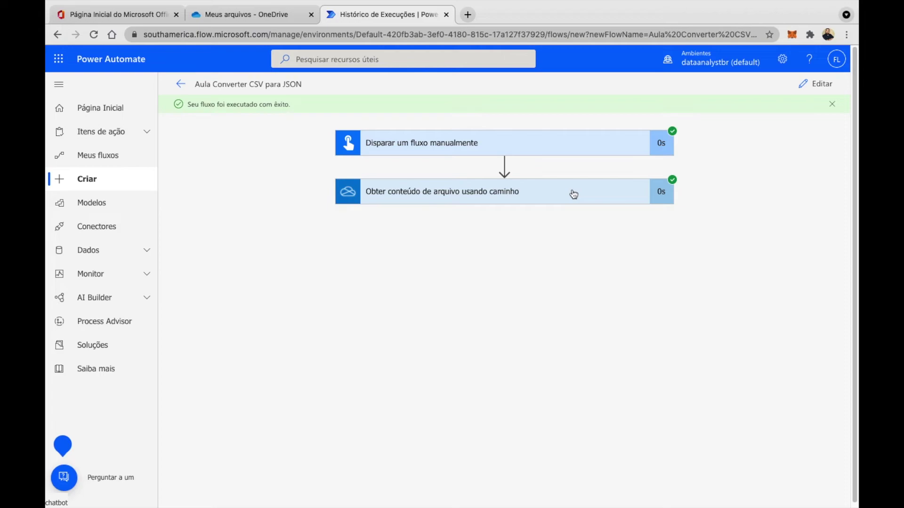
# Open the output of the "Obter conteúdo de arquivo usando caminho" run and examine its headers and $content value.
pyautogui.click(549, 202)
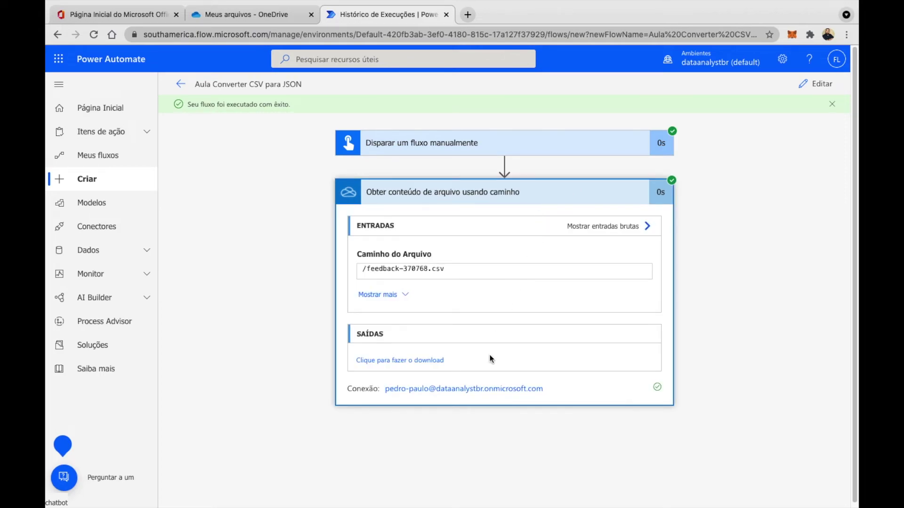
pyautogui.click(420, 361)
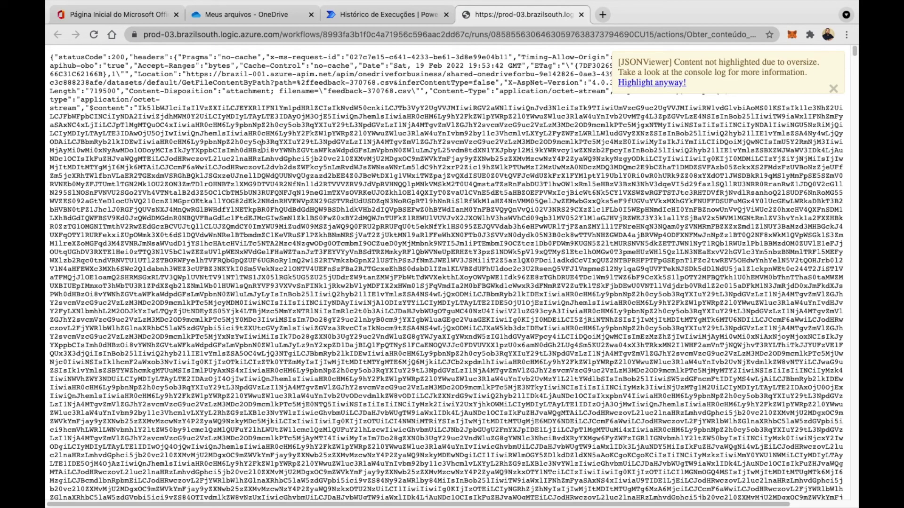
pyautogui.moveTo(53, 57); pyautogui.dragTo(358, 99)
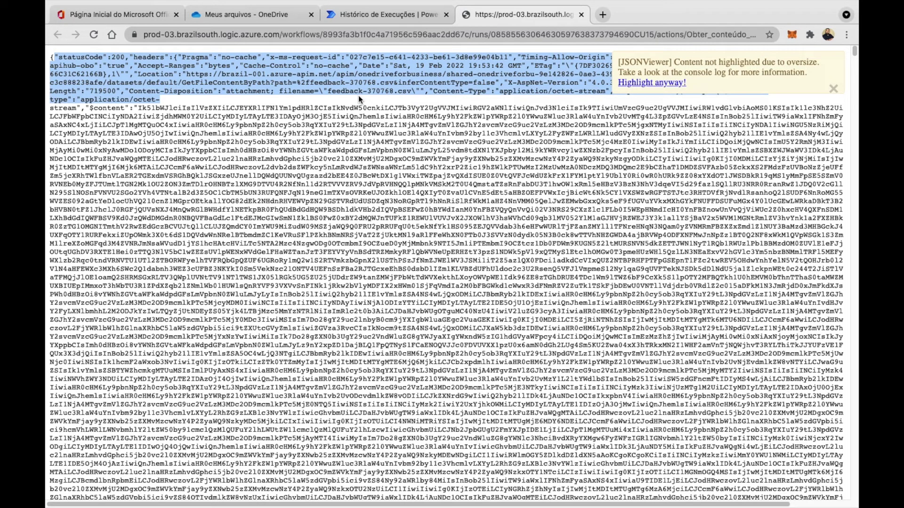
pyautogui.moveTo(93, 108); pyautogui.dragTo(124, 110)
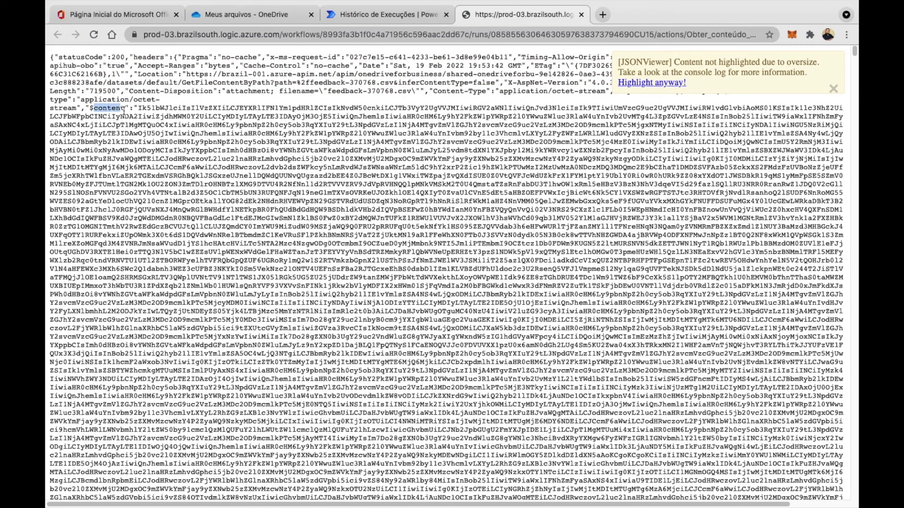
pyautogui.click(137, 110)
pyautogui.scroll(-10, 407, 228)
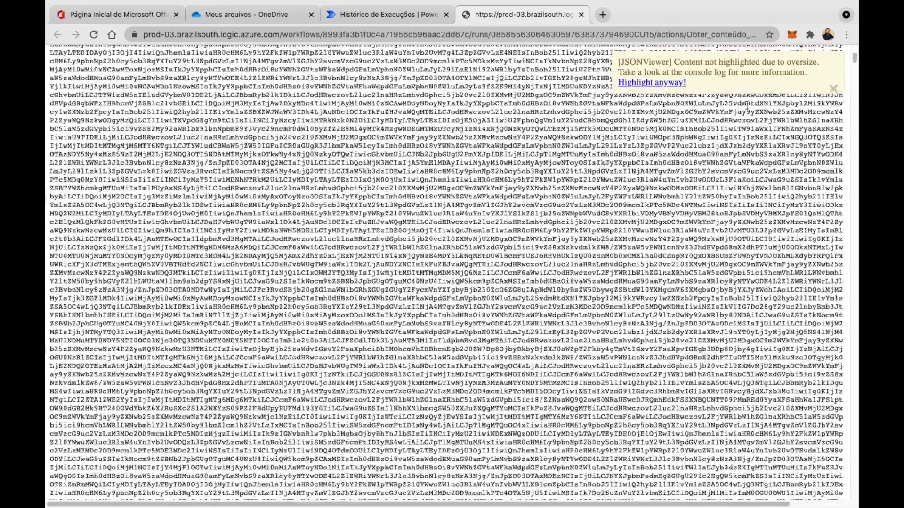
pyautogui.moveTo(855, 59)
pyautogui.mouseDown()
pyautogui.moveTo(856, 466)
pyautogui.moveTo(854, 49)
pyautogui.mouseUp()
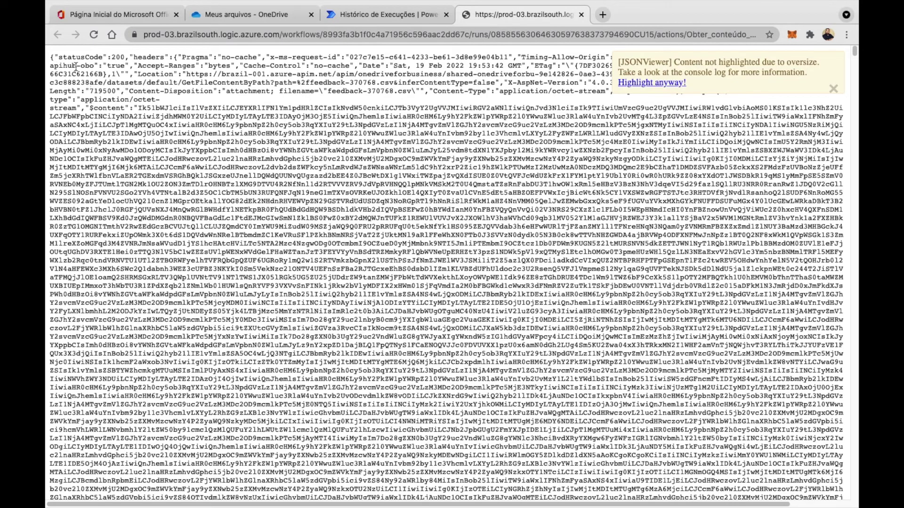
# Search the web for "json viewer" in a new tab and open the Online JSON Viewer site.
pyautogui.click(598, 18)
pyautogui.write('json vi')
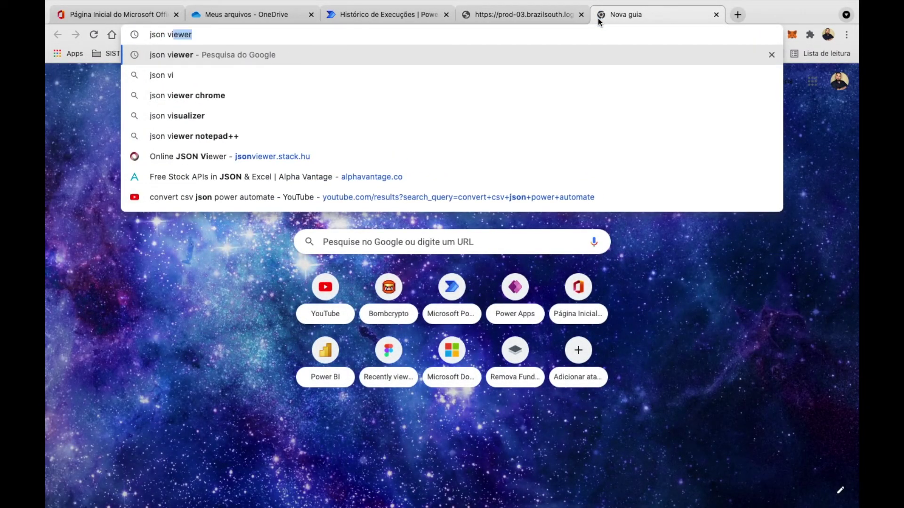
pyautogui.press('Return')
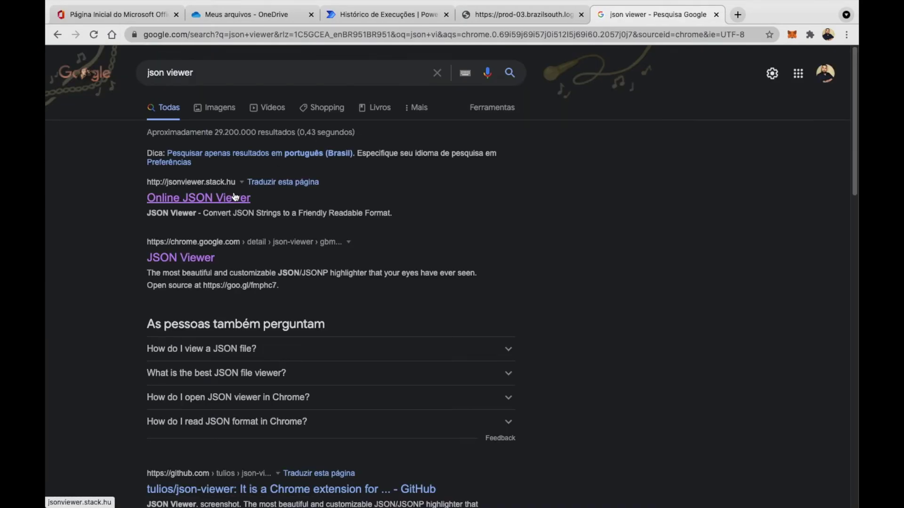
# Return to the raw output of the "Obter conteúdo de arquivo usando caminho" run and examine its statusCode, $content key and encoded value.
pyautogui.click(490, 13)
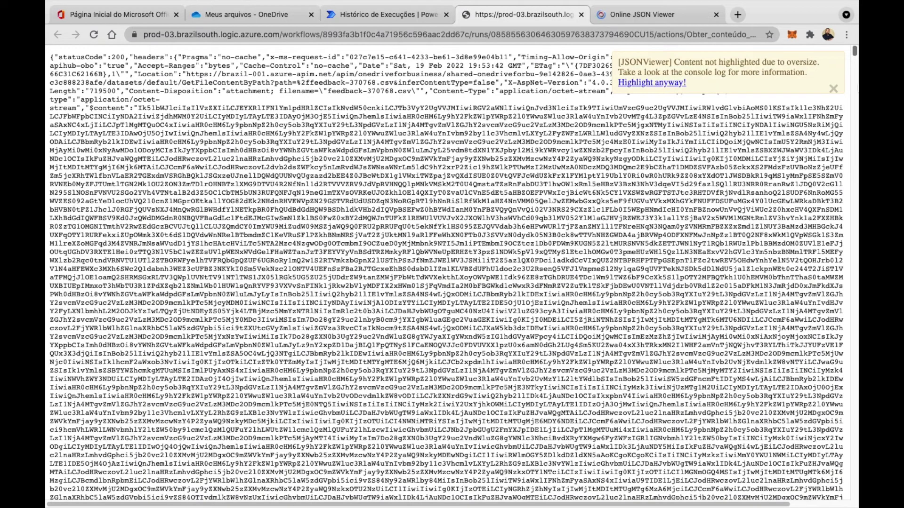
pyautogui.click(833, 89)
pyautogui.scroll(-15, 854, 69)
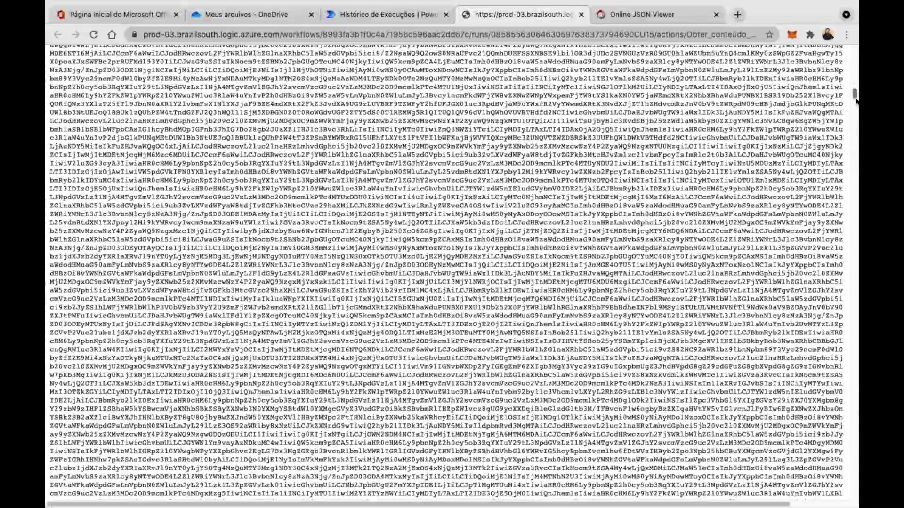
pyautogui.moveTo(855, 101); pyautogui.dragTo(857, 37)
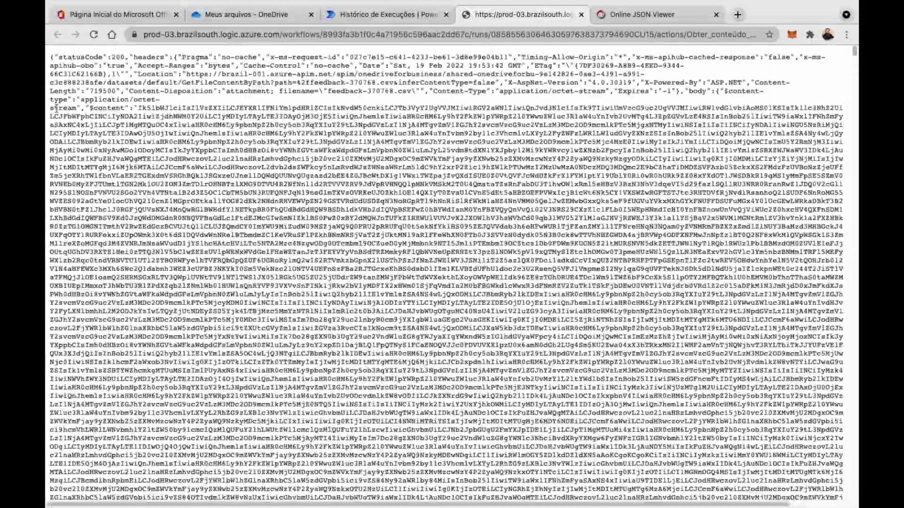
pyautogui.moveTo(52, 55); pyautogui.dragTo(176, 57)
pyautogui.click(176, 58)
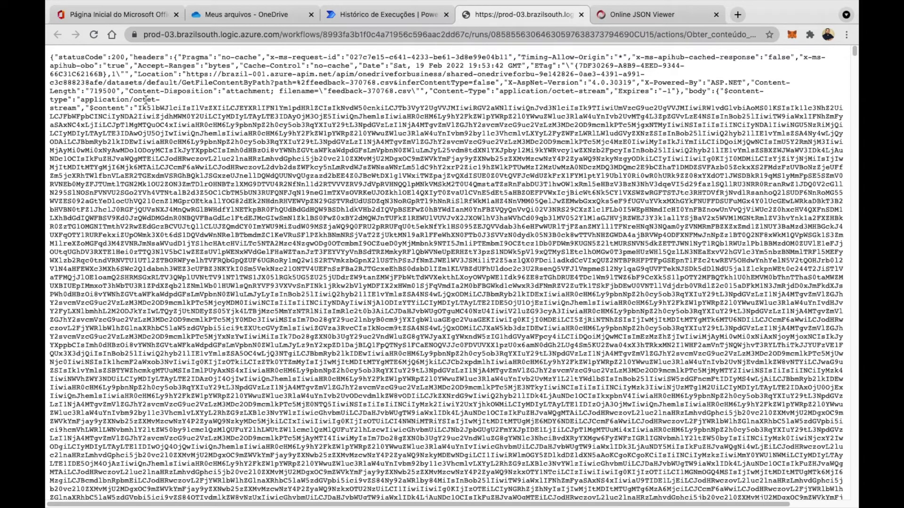
pyautogui.moveTo(93, 108); pyautogui.dragTo(124, 108)
pyautogui.click(92, 108)
pyautogui.moveTo(93, 107); pyautogui.dragTo(110, 108)
pyautogui.click(130, 108)
pyautogui.moveTo(137, 108); pyautogui.dragTo(314, 117)
pyautogui.click(330, 176)
# Reopen the flow "Aula Converter CSV para JSON" for editing and add a Compor action after the file content action.
pyautogui.click(259, 16)
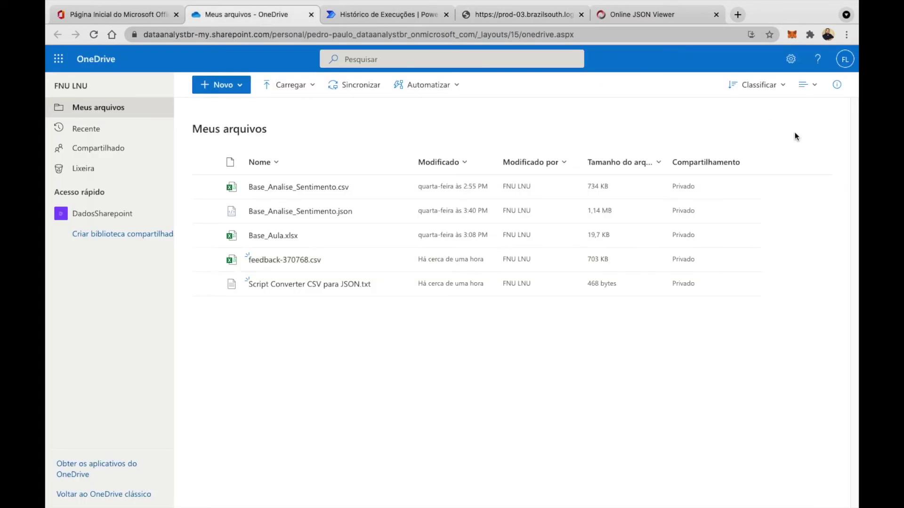
pyautogui.click(371, 19)
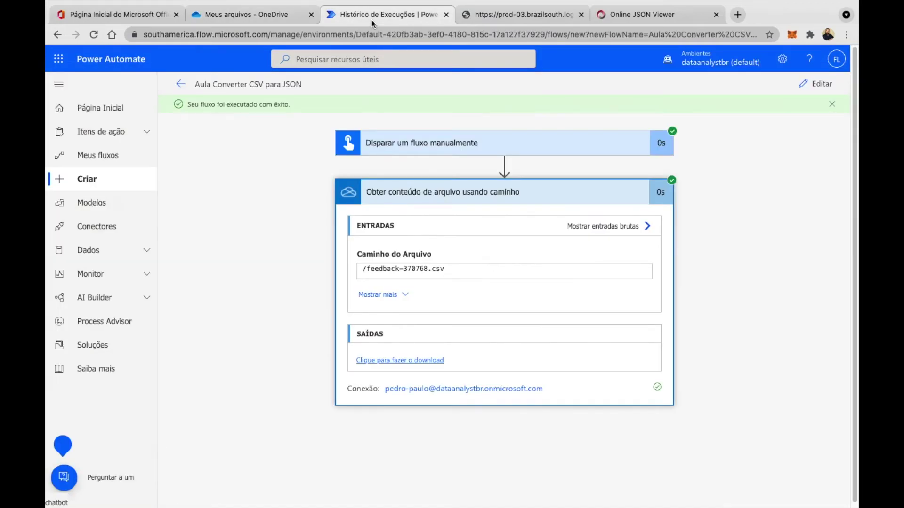
pyautogui.click(816, 85)
pyautogui.click(461, 289)
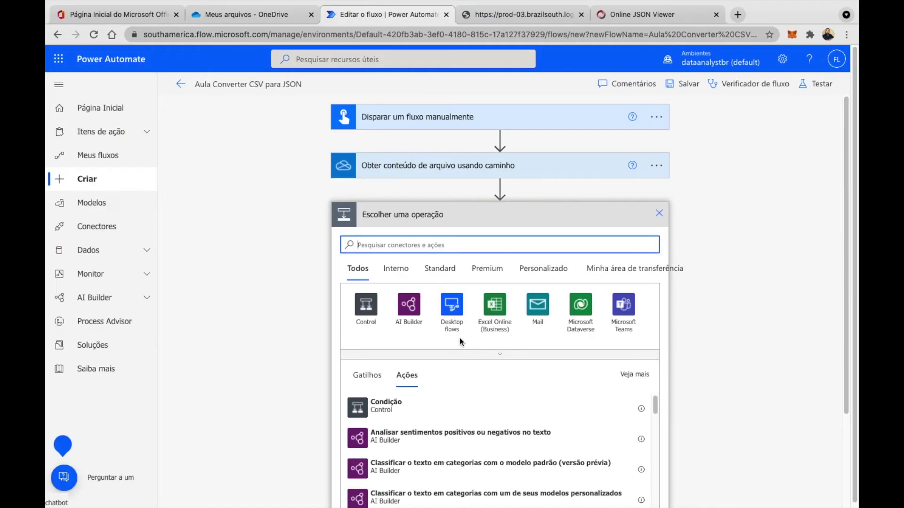
pyautogui.write('compor')
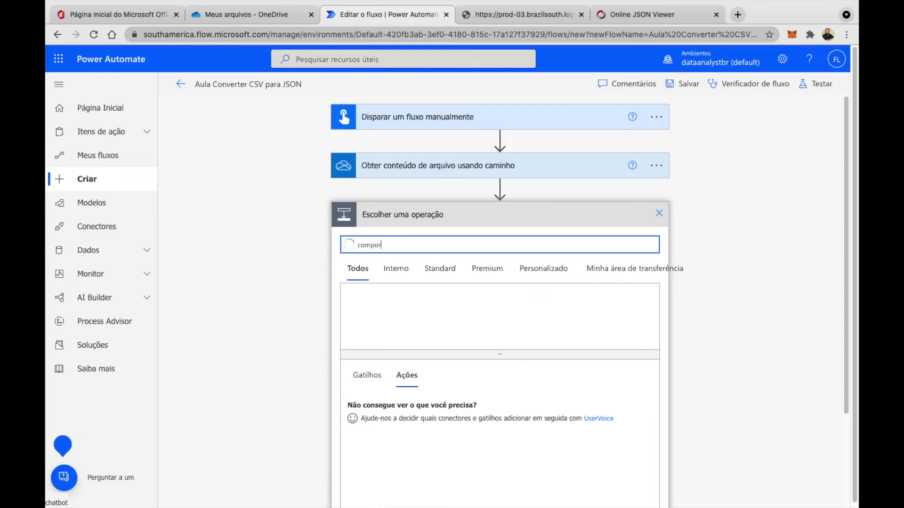
pyautogui.click(372, 313)
pyautogui.click(438, 338)
# Start an expression for Compor's Entradas using base64ToString() with the dynamic content "Conteúdo do arquivo" as its argument.
pyautogui.click(475, 244)
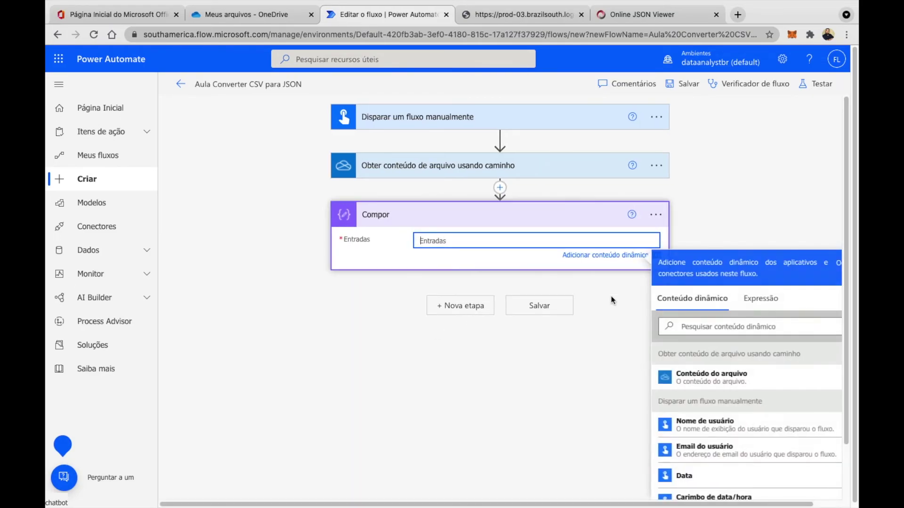
pyautogui.click(754, 304)
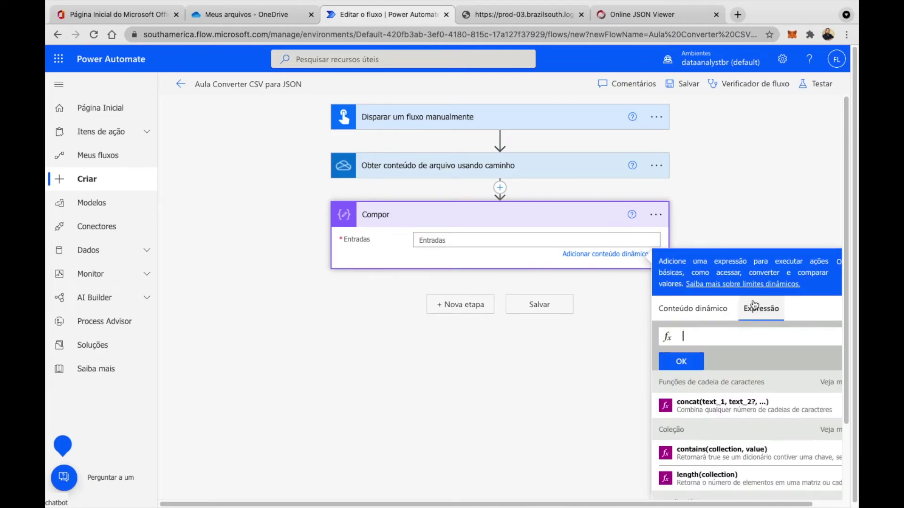
pyautogui.write('base')
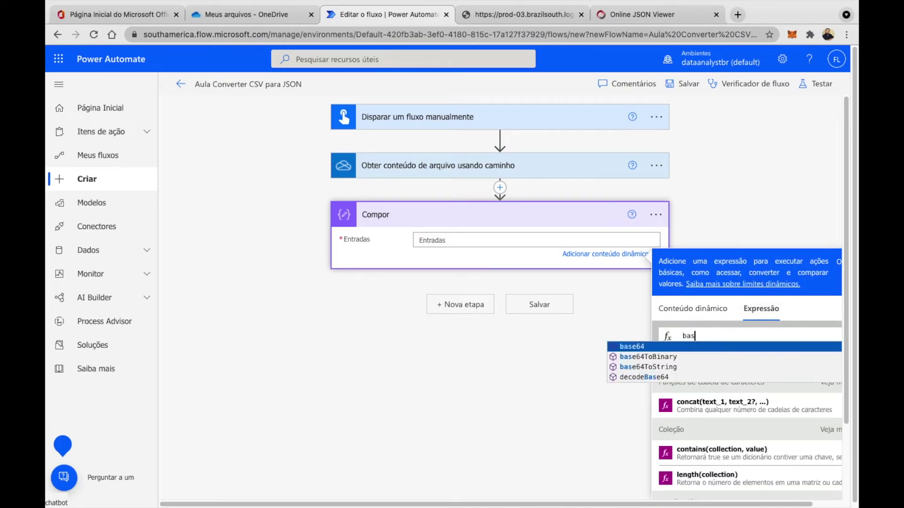
pyautogui.press('Down')
pyautogui.press('Down')
pyautogui.press('Return')
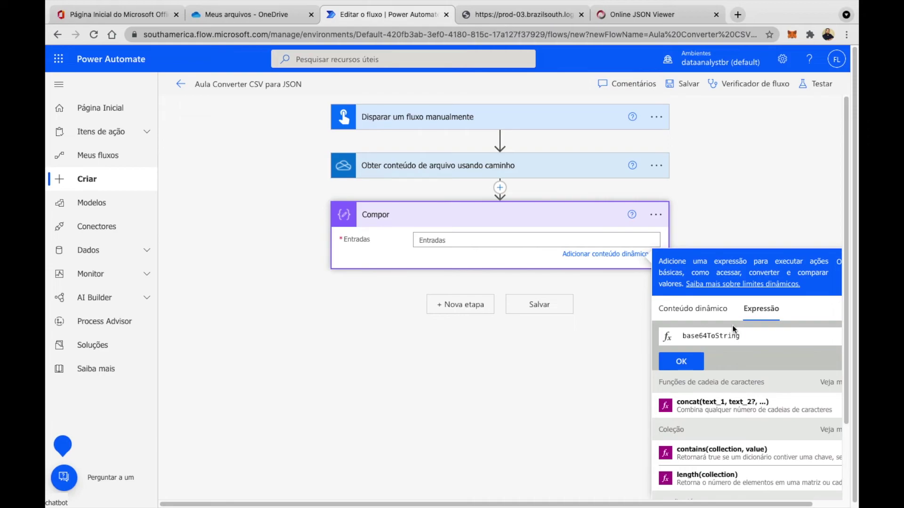
pyautogui.write('(')
pyautogui.click(716, 315)
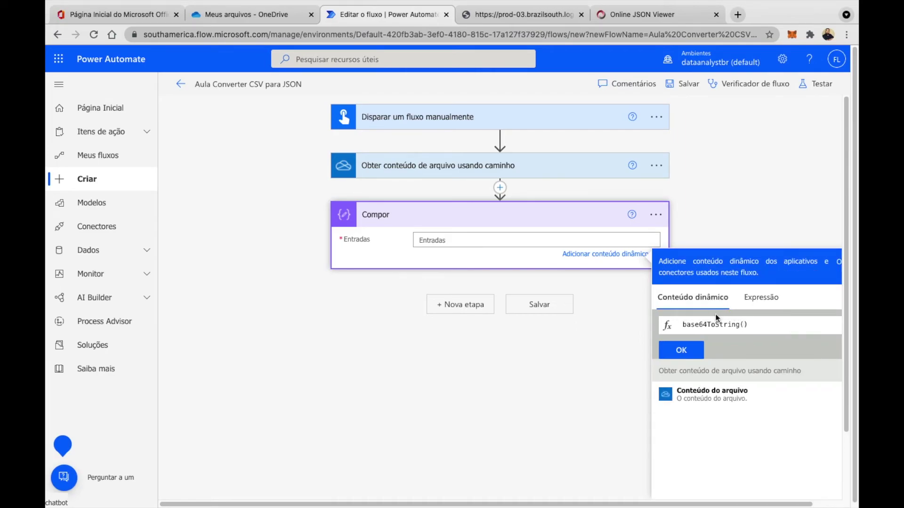
pyautogui.click(711, 398)
# Extend the base64ToString expression with a $content key in square brackets directly after ['body'].
pyautogui.click(761, 297)
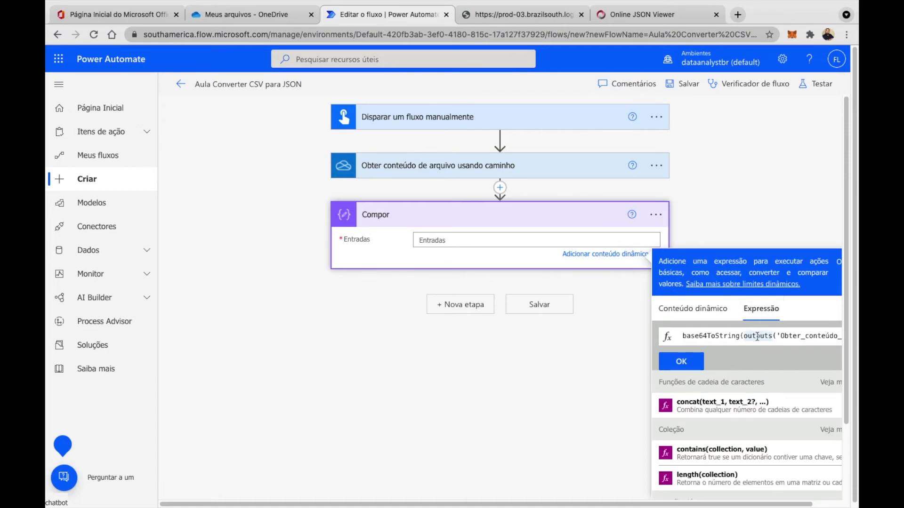
pyautogui.moveTo(789, 336); pyautogui.dragTo(841, 336)
pyautogui.click(784, 359)
pyautogui.moveTo(778, 336); pyautogui.dragTo(841, 336)
pyautogui.hscroll(2, 791, 391)
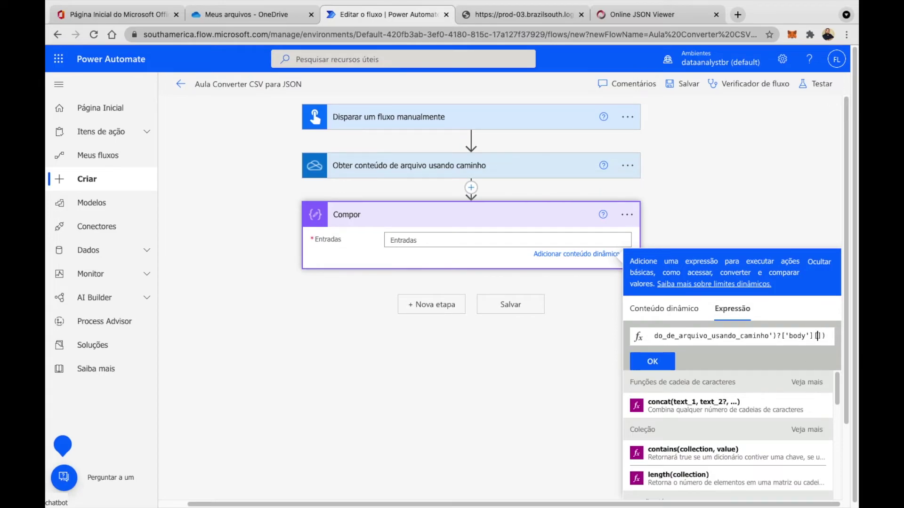
pyautogui.write("']['")
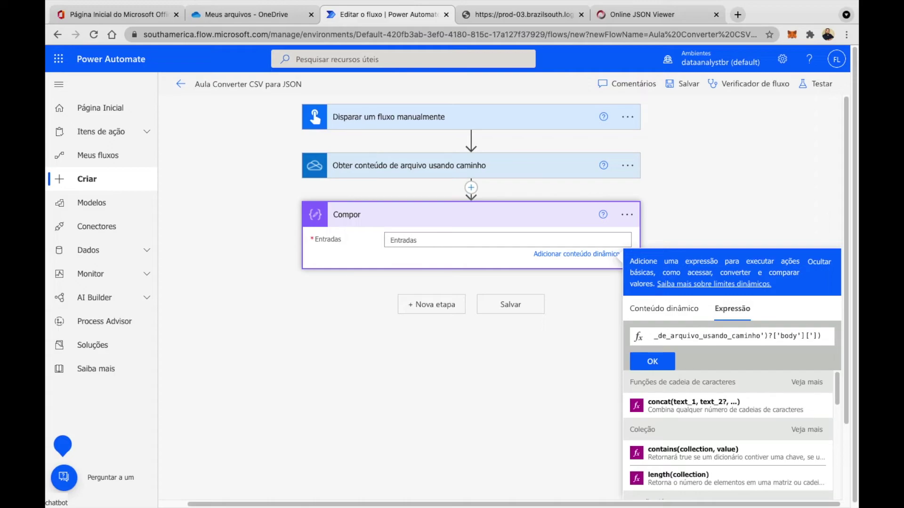
pyautogui.write('$')
pyautogui.write('content')
pyautogui.write("'")
pyautogui.click(825, 336)
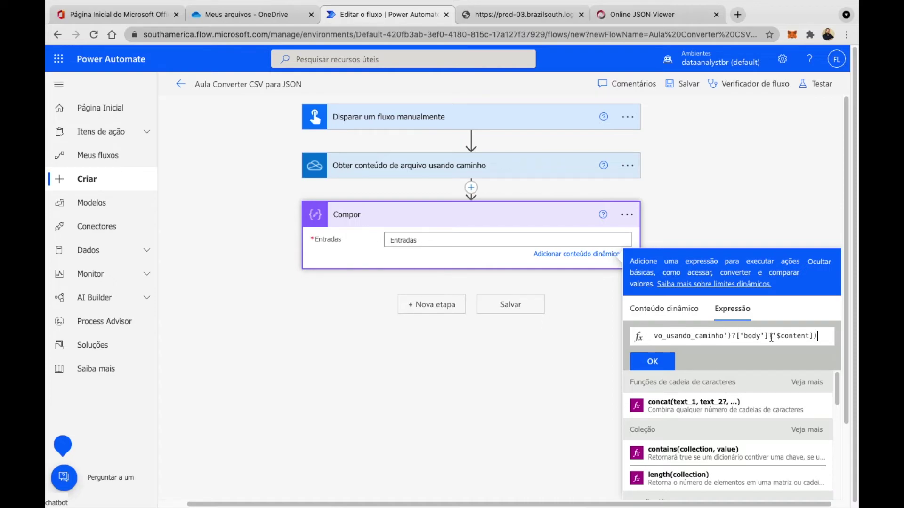
# Correct the expression's ending to ['body']['$content']) and insert it as the input of Compor.
pyautogui.click(665, 364)
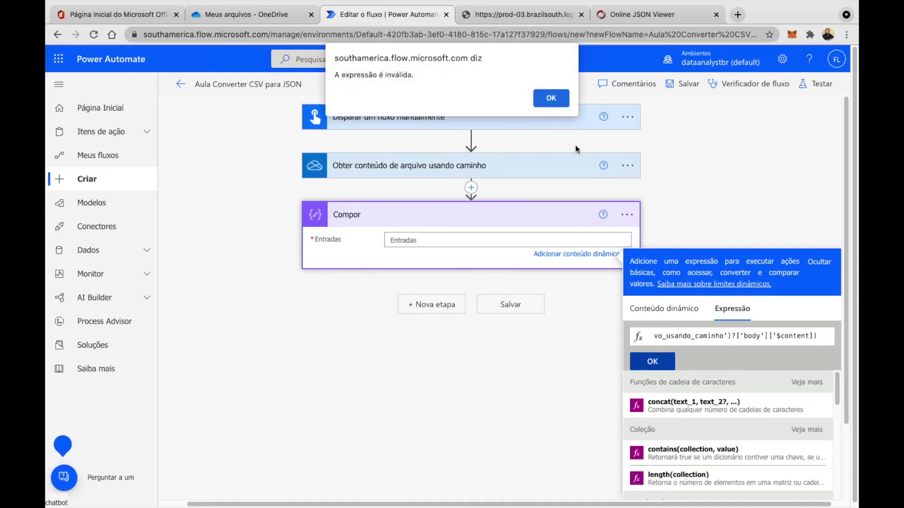
pyautogui.click(553, 100)
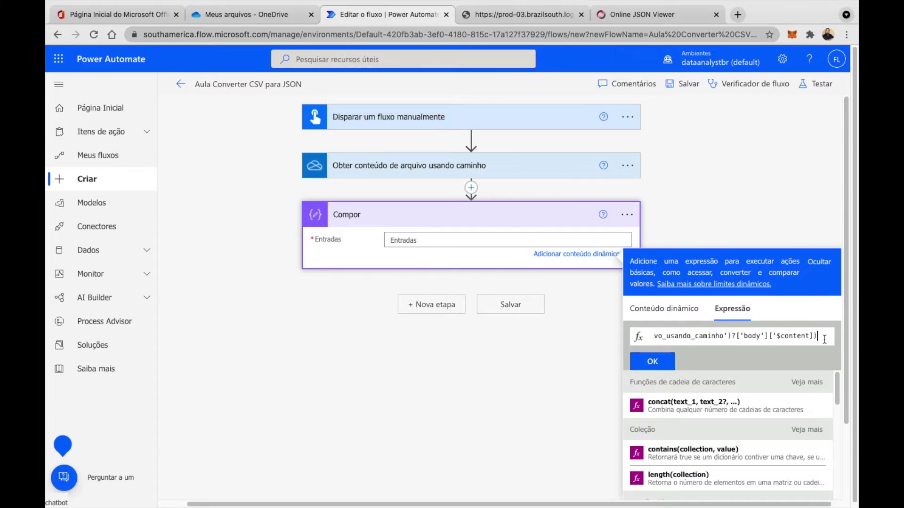
pyautogui.click(681, 364)
pyautogui.press('Return')
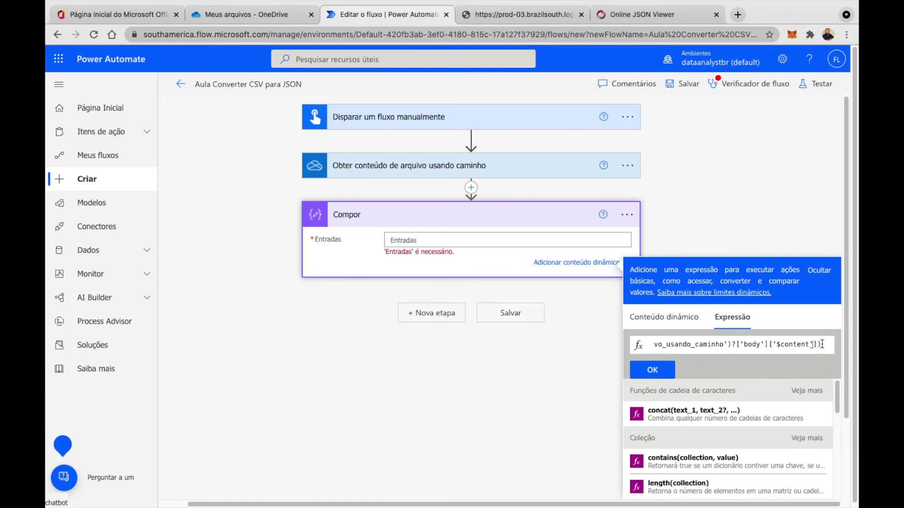
pyautogui.click(657, 370)
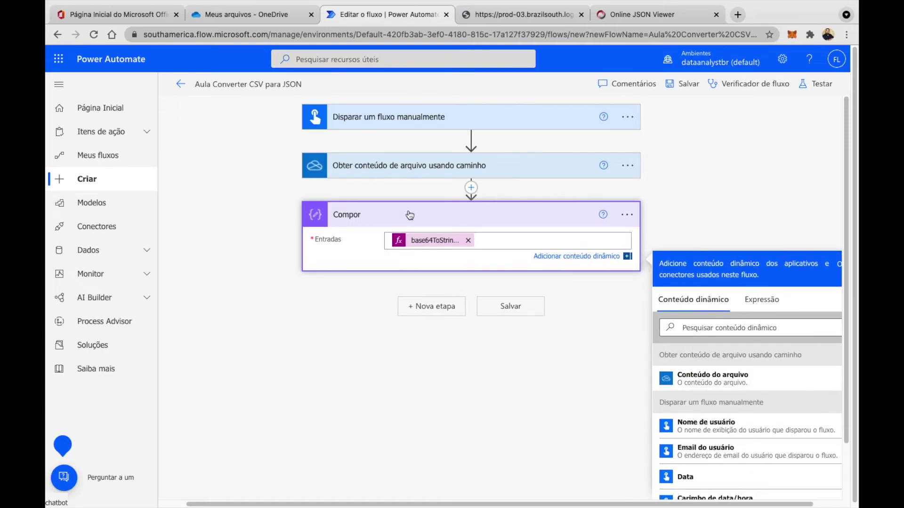
# Save the flow and run a manual test of it.
pyautogui.click(809, 89)
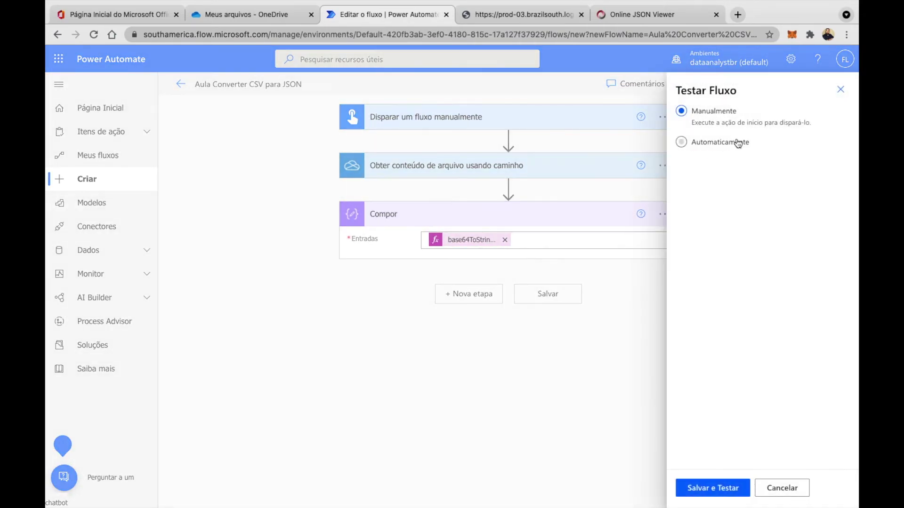
pyautogui.click(708, 489)
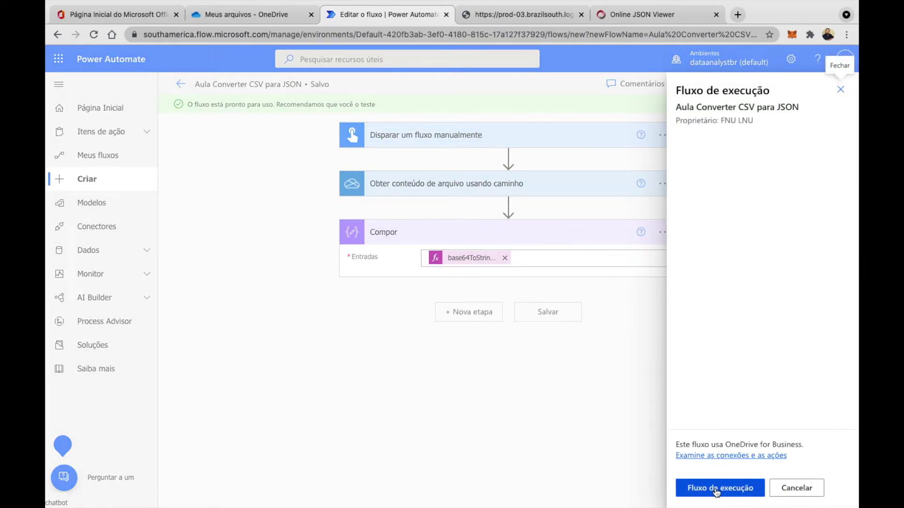
pyautogui.click(715, 489)
pyautogui.click(727, 489)
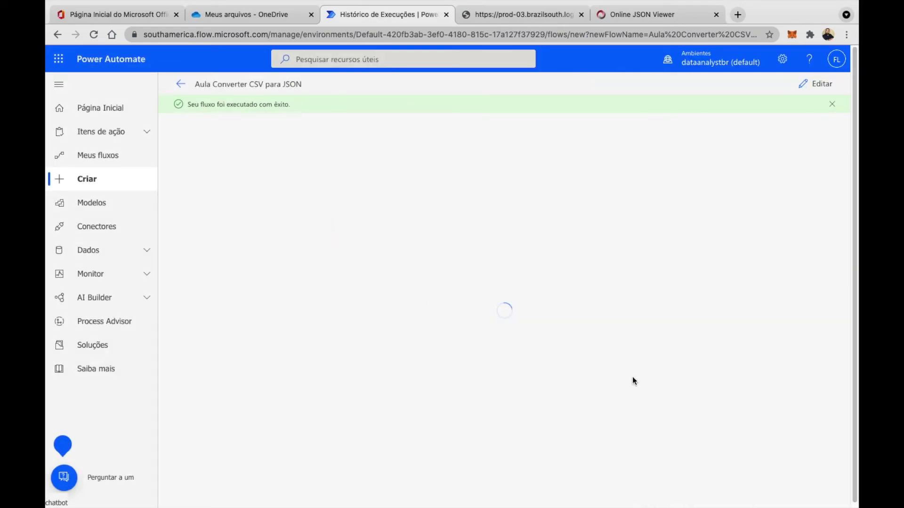
# Open the output of the Compor run and examine its decoded CSV text, starting with the "Number" column heading.
pyautogui.click(560, 242)
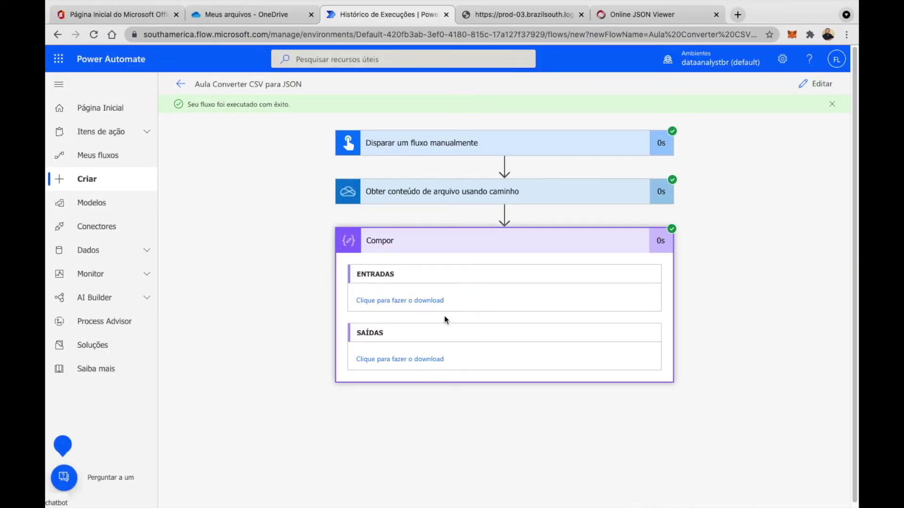
pyautogui.click(405, 360)
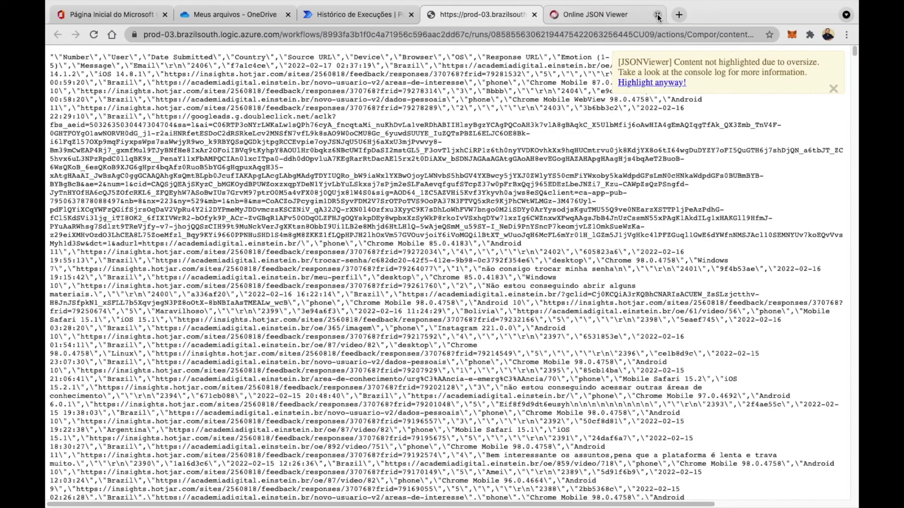
pyautogui.click(657, 14)
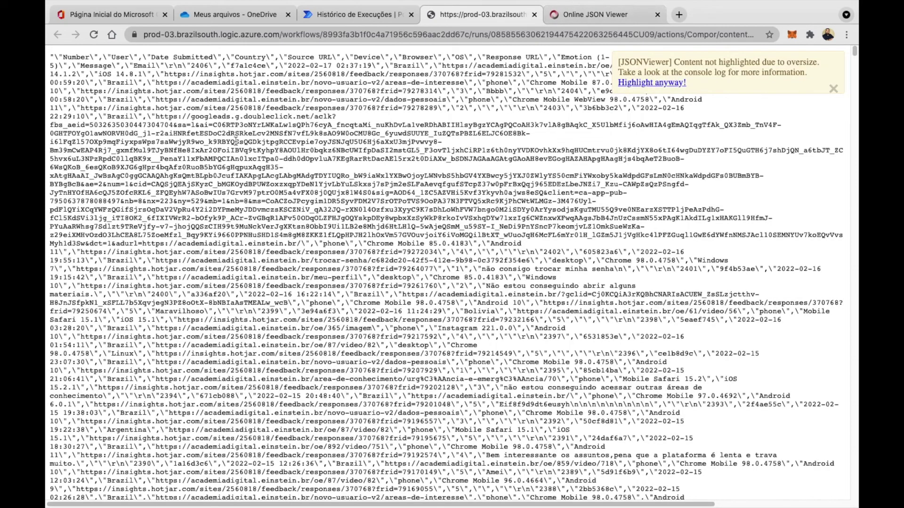
pyautogui.click(833, 89)
pyautogui.moveTo(61, 62); pyautogui.dragTo(576, 318)
pyautogui.click(493, 212)
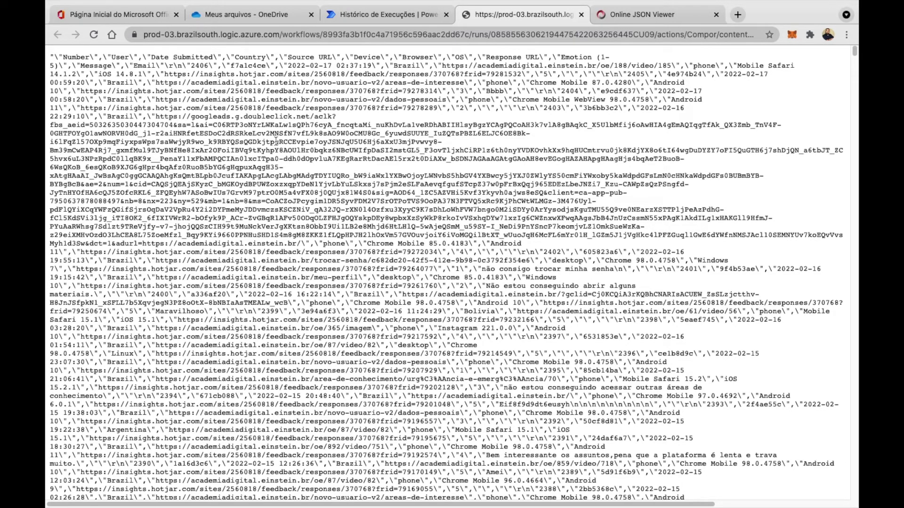
pyautogui.click(67, 56)
pyautogui.moveTo(64, 57); pyautogui.dragTo(86, 56)
pyautogui.click(99, 53)
pyautogui.moveTo(54, 56); pyautogui.dragTo(98, 56)
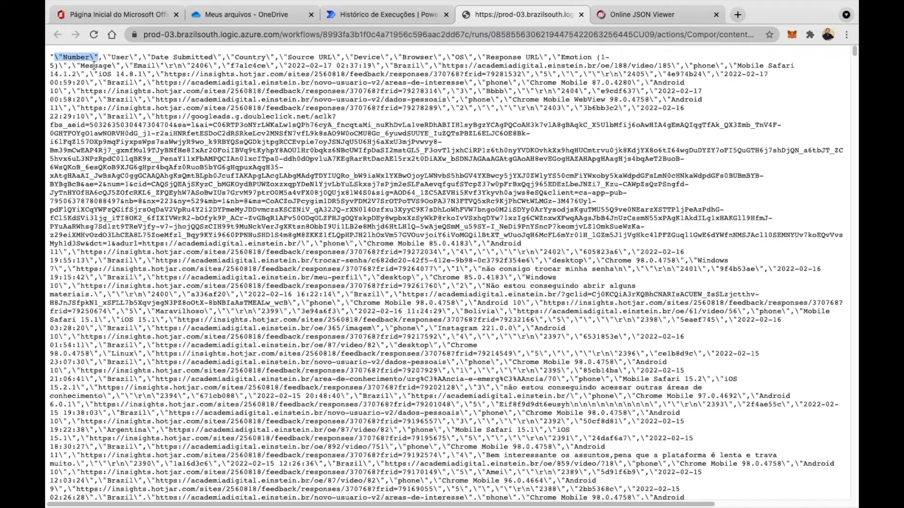
pyautogui.click(92, 65)
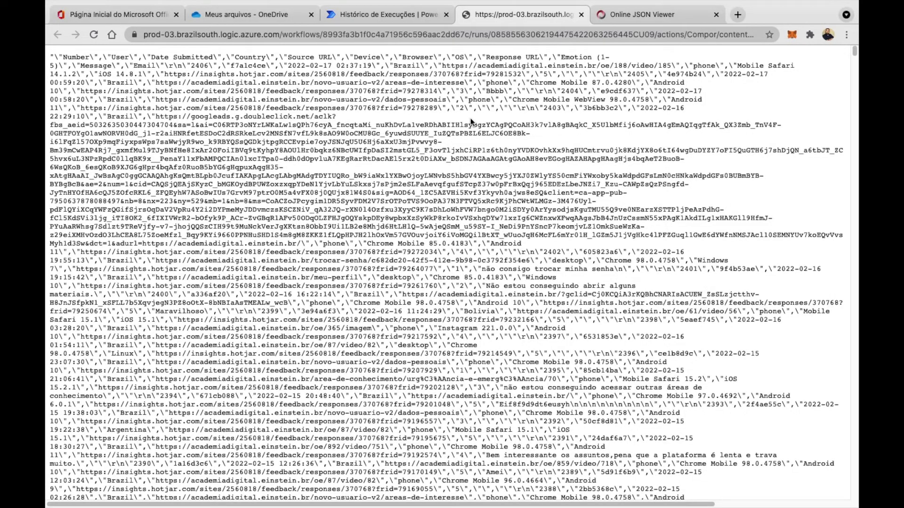
# Look through the whole decoded CSV output from its first records to its last and return to the beginning.
pyautogui.scroll(-15, 511, 167)
pyautogui.scroll(-10, 512, 170)
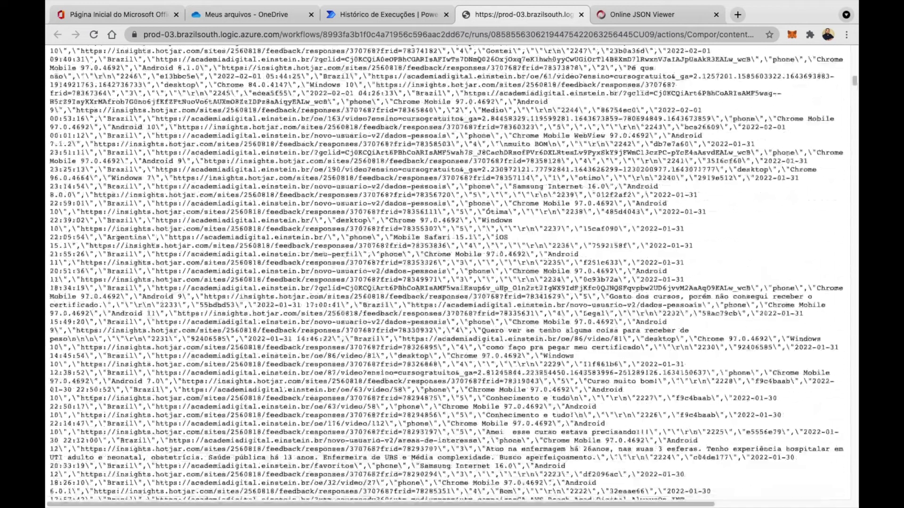
pyautogui.moveTo(857, 82); pyautogui.dragTo(854, 52)
pyautogui.scroll(5, 549, 61)
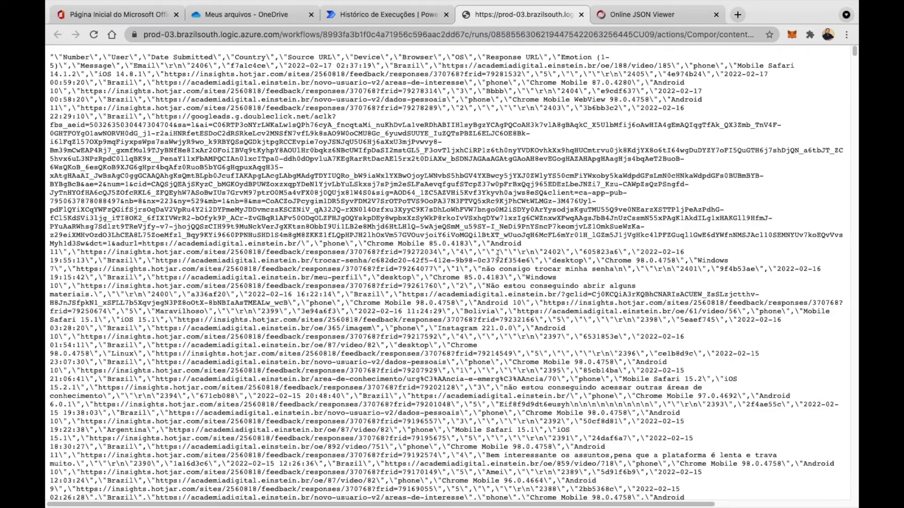
pyautogui.scroll(-15, 483, 321)
pyautogui.moveTo(855, 61); pyautogui.dragTo(849, 506)
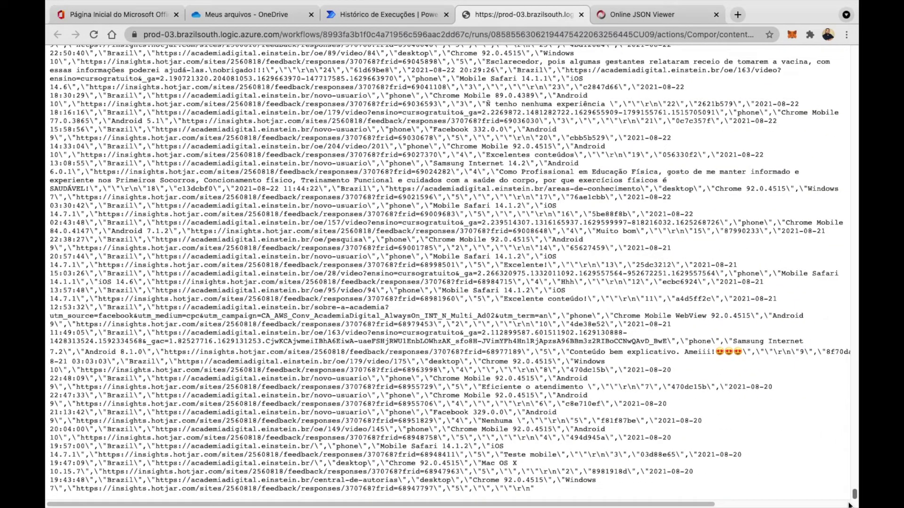
pyautogui.moveTo(850, 506); pyautogui.dragTo(857, 61)
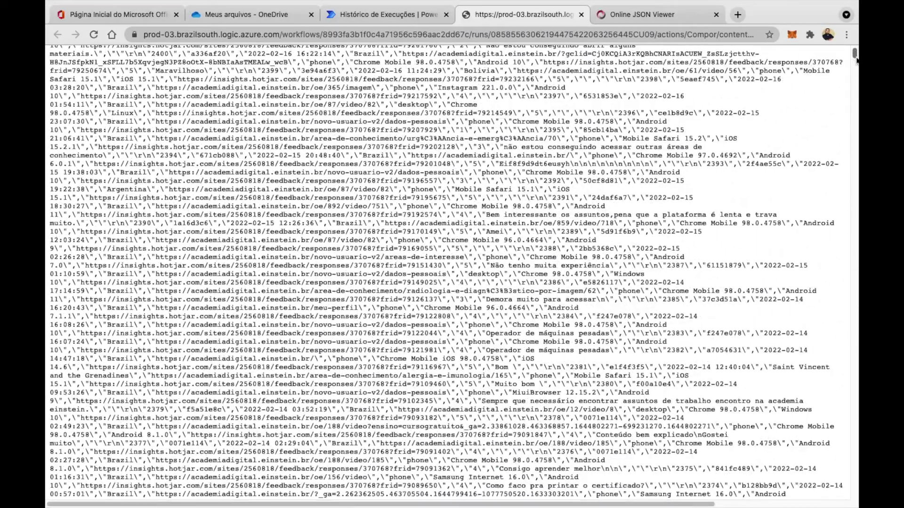
pyautogui.scroll(-3, 641, 84)
pyautogui.scroll(10, 641, 84)
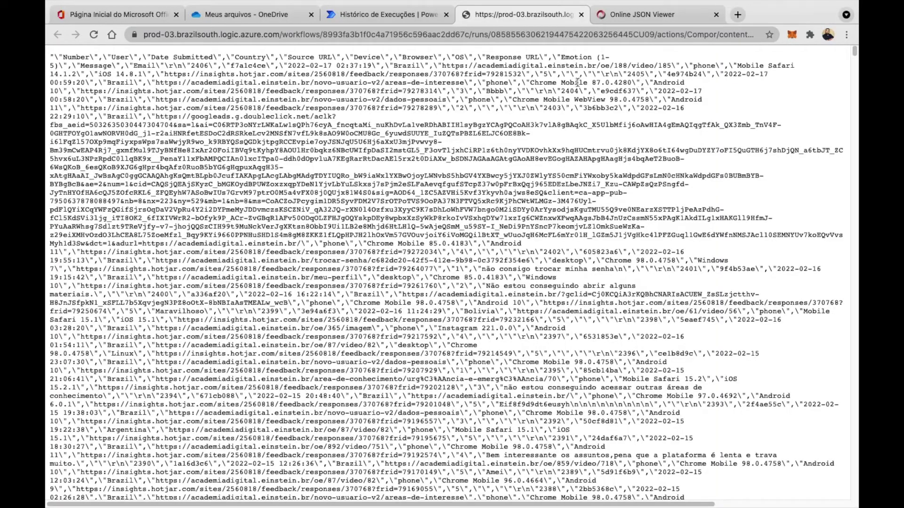
# Scan the decoded CSV output once more, close it, and reopen the flow for editing.
pyautogui.scroll(-1, 670, 221)
pyautogui.scroll(-20, 670, 222)
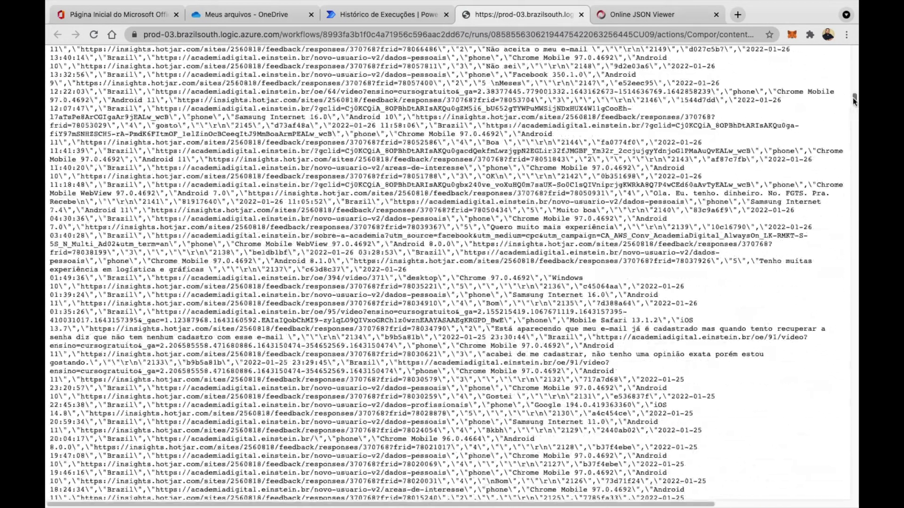
pyautogui.moveTo(855, 100); pyautogui.dragTo(855, 56)
pyautogui.click(581, 16)
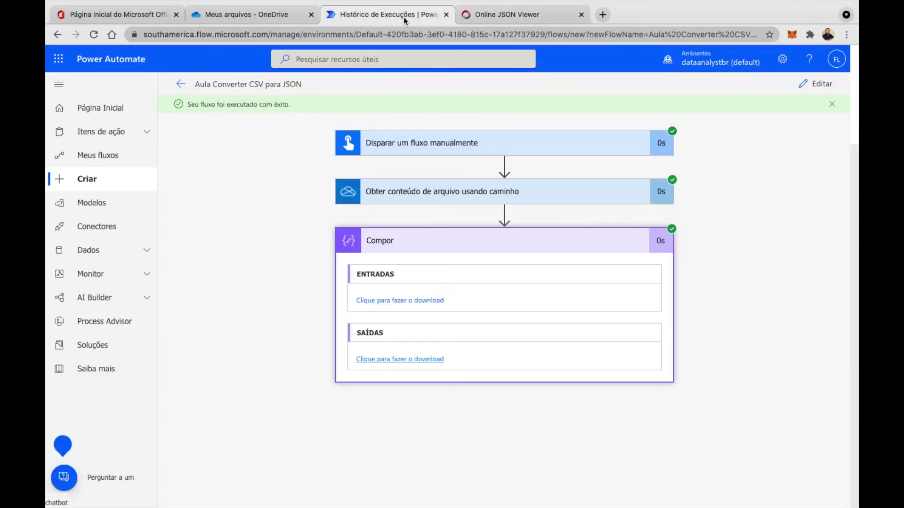
pyautogui.click(814, 89)
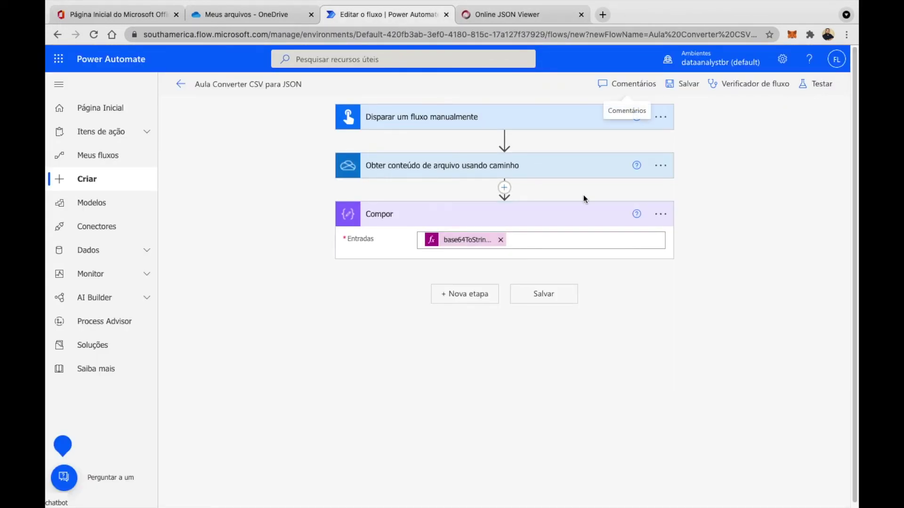
# Try to wrap the base64ToString expression in Compor's input in a trim() function and update it.
pyautogui.click(466, 241)
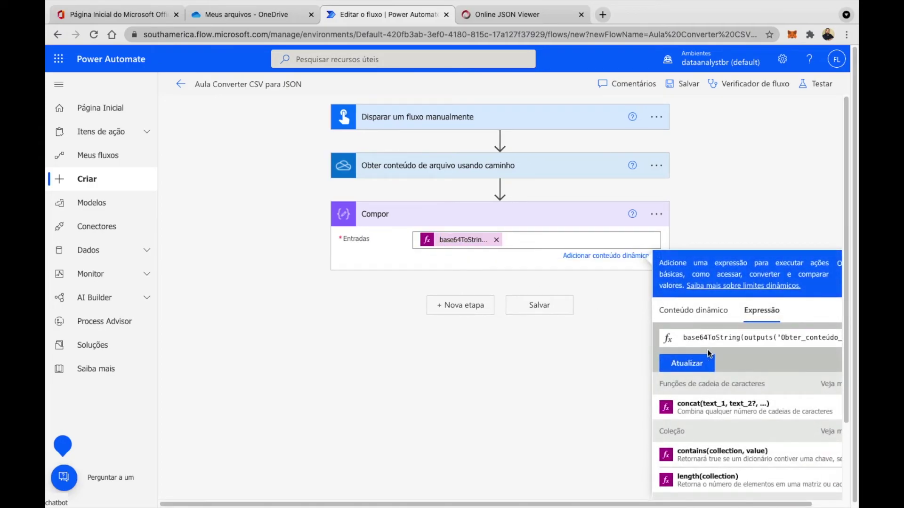
pyautogui.write('trim')
pyautogui.write('(')
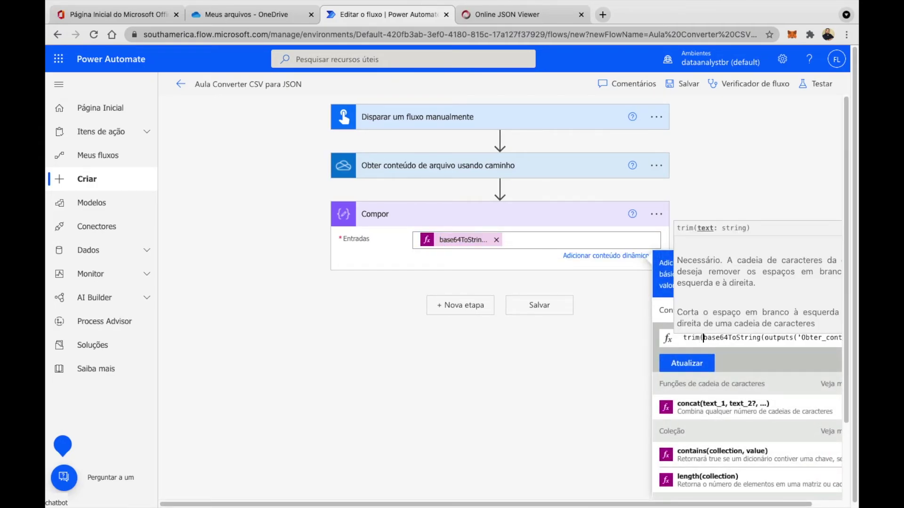
pyautogui.click(780, 337)
pyautogui.press('Right')
pyautogui.press('Right')
pyautogui.press('Right')
pyautogui.press('Right')
pyautogui.press('Right')
pyautogui.press('Right')
pyautogui.press('Right')
pyautogui.press('Right')
pyautogui.press('Right')
pyautogui.press('Right')
pyautogui.press('Right')
pyautogui.press('Right')
pyautogui.press('Right')
pyautogui.press('Right')
pyautogui.press('Right')
pyautogui.press('Right')
pyautogui.press('Right')
pyautogui.press('Right')
pyautogui.press('Right')
pyautogui.press('Right')
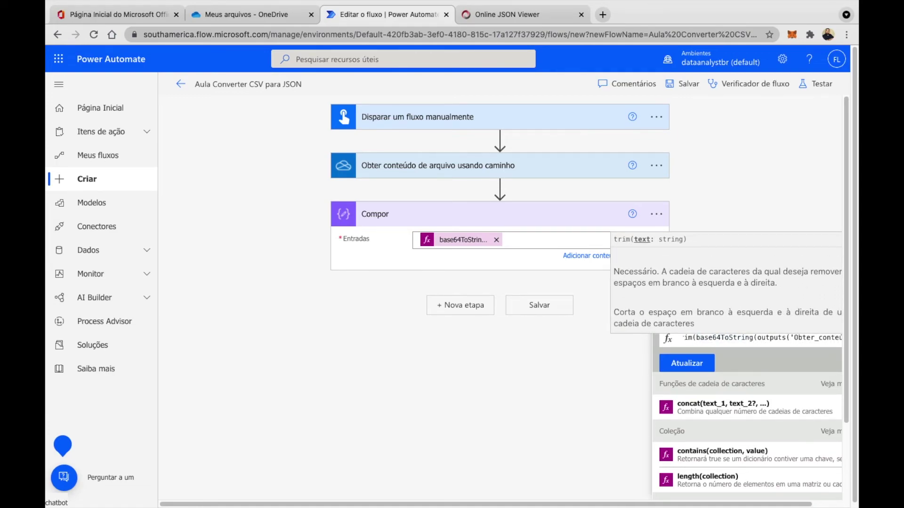
pyautogui.press('Right')
pyautogui.press('Right')
pyautogui.press('Right')
pyautogui.press('Right')
pyautogui.press('Right')
pyautogui.press('Right')
pyautogui.press('Right')
pyautogui.press('Right')
pyautogui.press('Right')
pyautogui.press('Right')
pyautogui.press('Right')
pyautogui.press('Right')
pyautogui.press('Right')
pyautogui.press('Right')
pyautogui.press('Right')
pyautogui.press('Right')
pyautogui.press('Right')
pyautogui.press('Right')
pyautogui.press('Right')
pyautogui.press('Right')
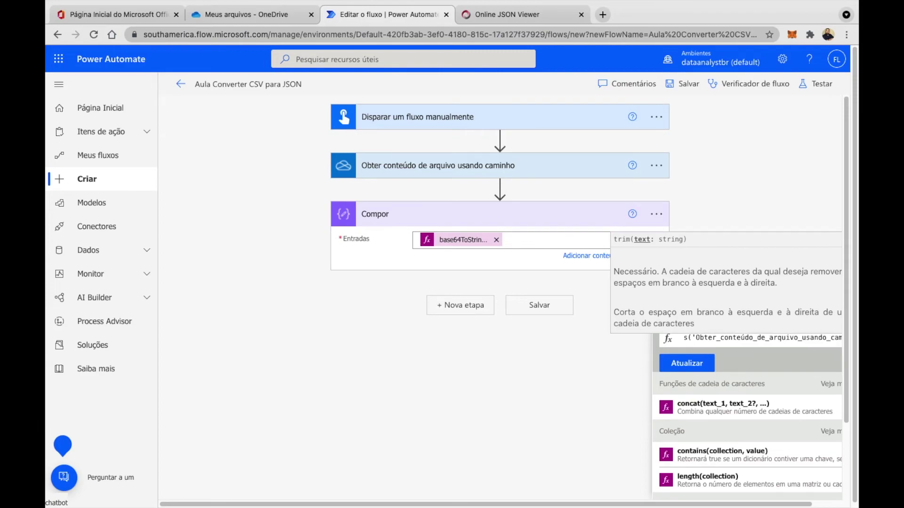
pyautogui.press('Right')
pyautogui.press('Right')
pyautogui.press('Right')
pyautogui.press('Right')
pyautogui.press('Right')
pyautogui.press('Right')
pyautogui.press('Right')
pyautogui.press('Right')
pyautogui.press('Right')
pyautogui.press('Right')
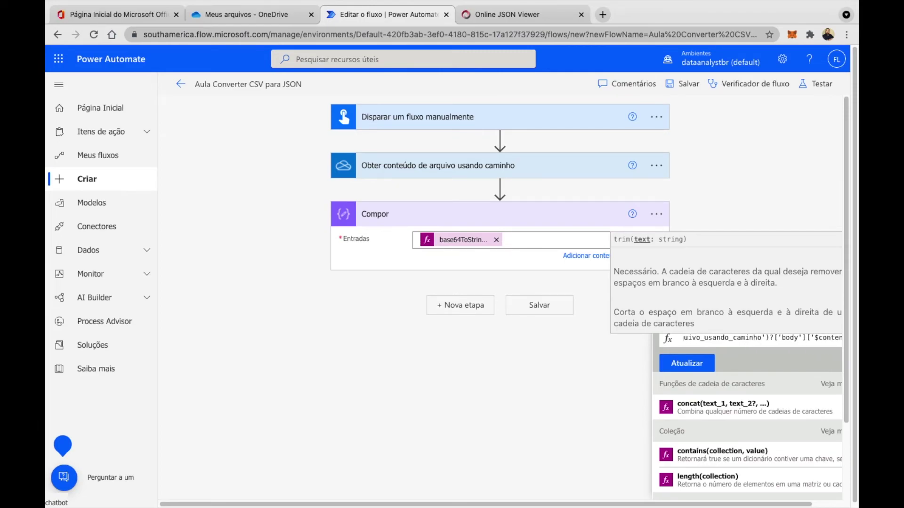
pyautogui.write(')')
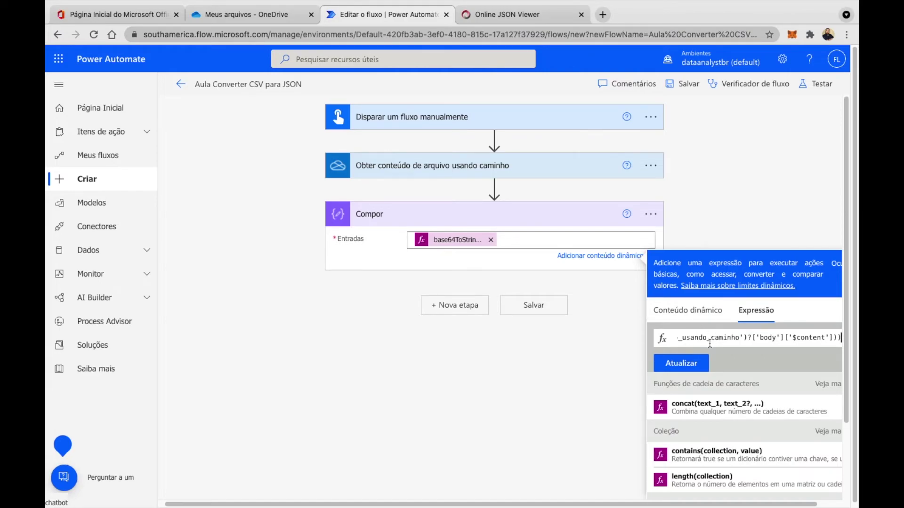
pyautogui.click(672, 360)
pyautogui.click(460, 248)
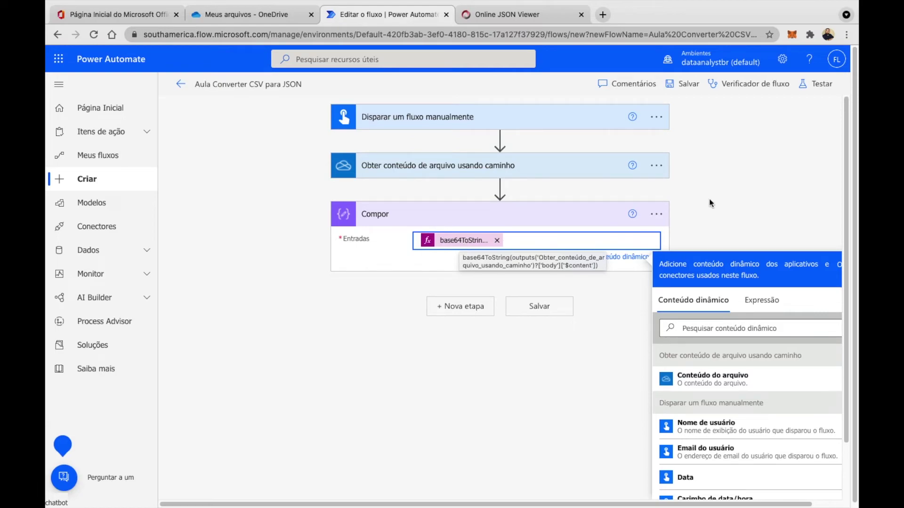
pyautogui.click(701, 196)
# Change Compor's input expression to trim(base64ToString(outputs('Obter_conteúdo_de_arquivo_usando_caminho')?['body']['$content'])) and update it.
pyautogui.click(461, 240)
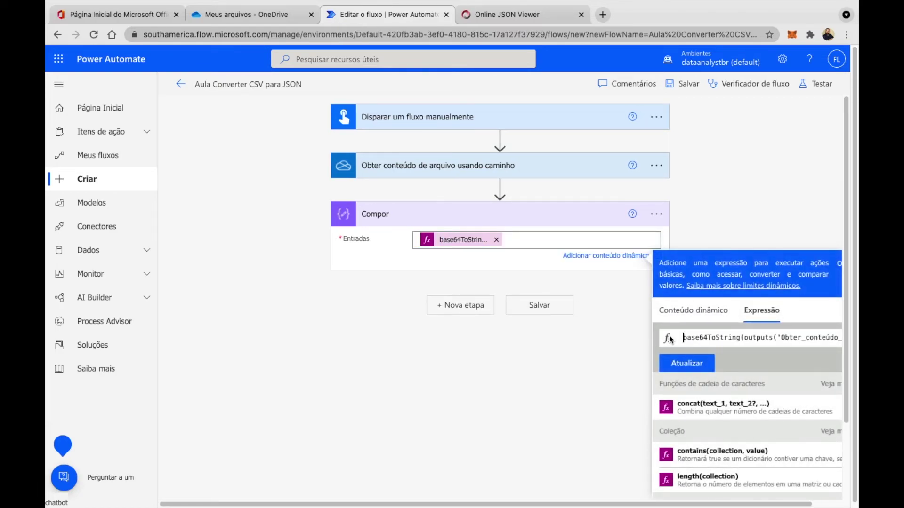
pyautogui.press('Home')
pyautogui.write('trim(')
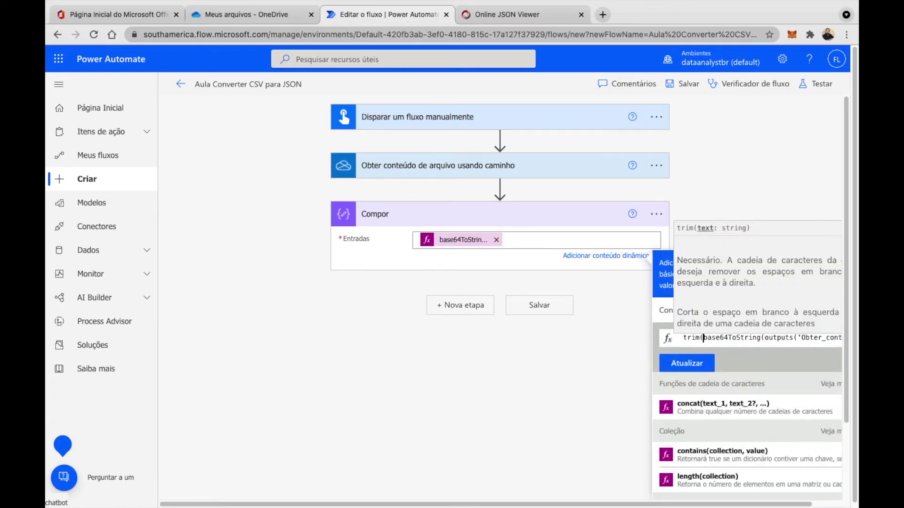
pyautogui.press('Right')
pyautogui.press('Right')
pyautogui.press('Right')
pyautogui.press('Right')
pyautogui.press('Right')
pyautogui.press('Right')
pyautogui.press('Right')
pyautogui.press('Right')
pyautogui.press('Right')
pyautogui.press('Right')
pyautogui.press('Right')
pyautogui.press('Right')
pyautogui.press('Right')
pyautogui.press('Right')
pyautogui.press('Right')
pyautogui.press('Right')
pyautogui.press('Right')
pyautogui.press('Right')
pyautogui.press('Right')
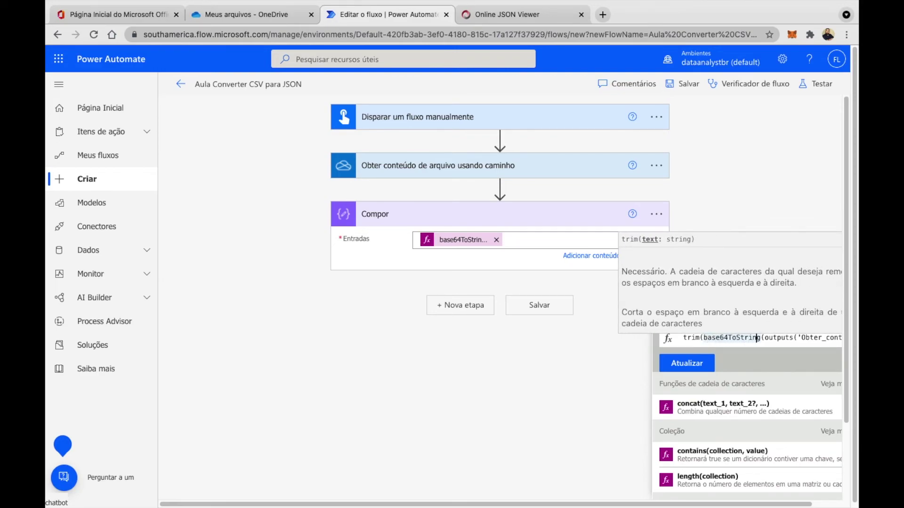
pyautogui.press('Right')
pyautogui.press('Right')
pyautogui.press('Right')
pyautogui.press('Right')
pyautogui.press('Right')
pyautogui.press('Right')
pyautogui.press('Right')
pyautogui.press('Right')
pyautogui.press('Right')
pyautogui.press('Right')
pyautogui.press('Right')
pyautogui.press('Right')
pyautogui.press('Right')
pyautogui.press('Right')
pyautogui.press('Right')
pyautogui.press('Right')
pyautogui.press('Right')
pyautogui.press('Right')
pyautogui.press('Right')
pyautogui.press('Right')
pyautogui.press('Right')
pyautogui.press('Right')
pyautogui.press('Right')
pyautogui.press('Right')
pyautogui.press('Right')
pyautogui.press('Right')
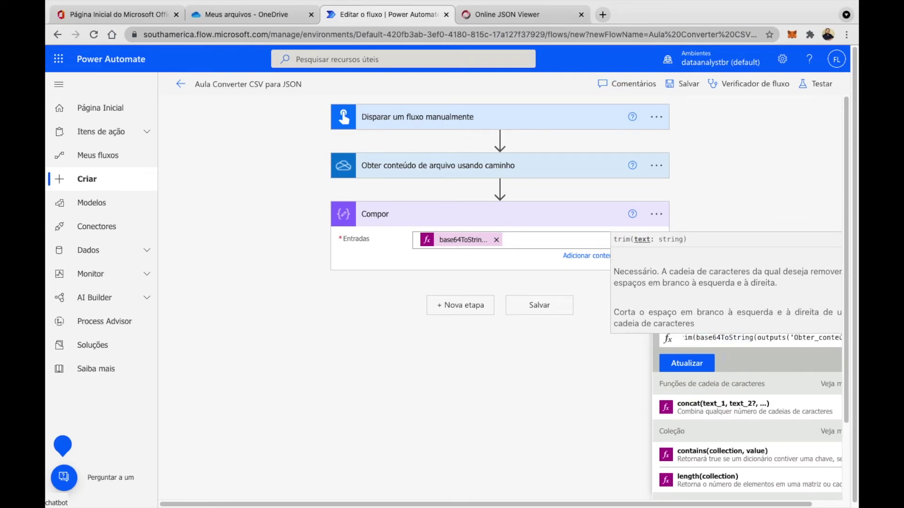
pyautogui.press('Right')
pyautogui.press('Right')
pyautogui.press('Right')
pyautogui.press('Right')
pyautogui.press('Right')
pyautogui.press('Right')
pyautogui.press('Right')
pyautogui.press('Right')
pyautogui.press('Right')
pyautogui.press('Right')
pyautogui.press('Right')
pyautogui.press('Right')
pyautogui.press('Right')
pyautogui.press('Right')
pyautogui.press('Right')
pyautogui.press('Right')
pyautogui.press('Right')
pyautogui.press('Right')
pyautogui.press('Right')
pyautogui.press('Right')
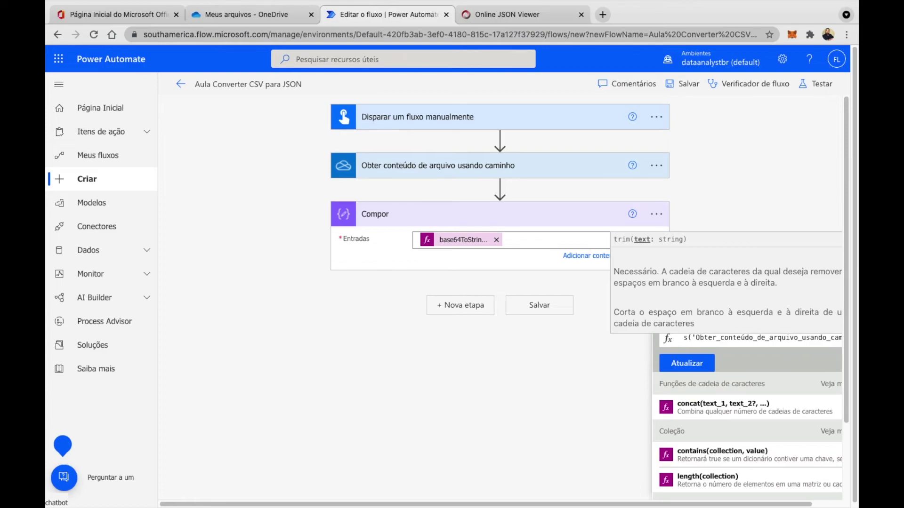
pyautogui.press('Right')
pyautogui.press('Right')
pyautogui.press('Right')
pyautogui.press('Right')
pyautogui.press('Right')
pyautogui.press('Right')
pyautogui.press('Right')
pyautogui.press('Right')
pyautogui.press('Right')
pyautogui.press('Right')
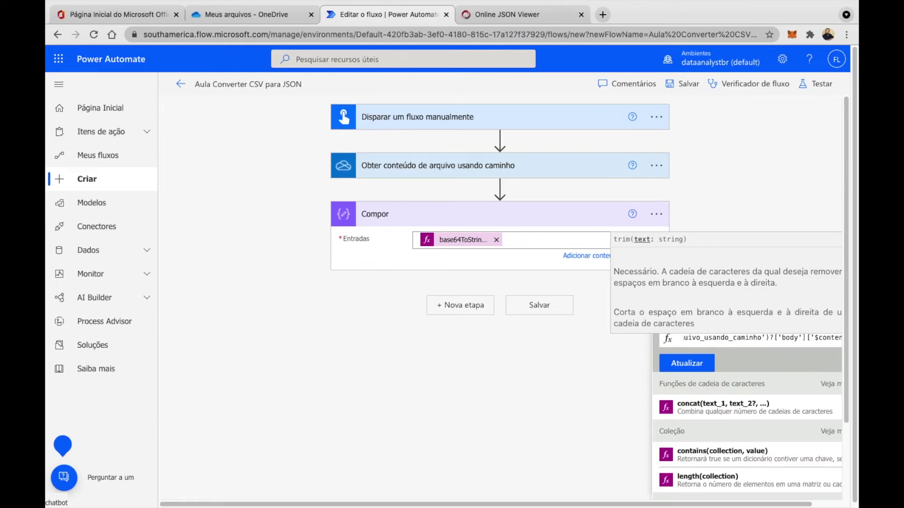
pyautogui.press('Right')
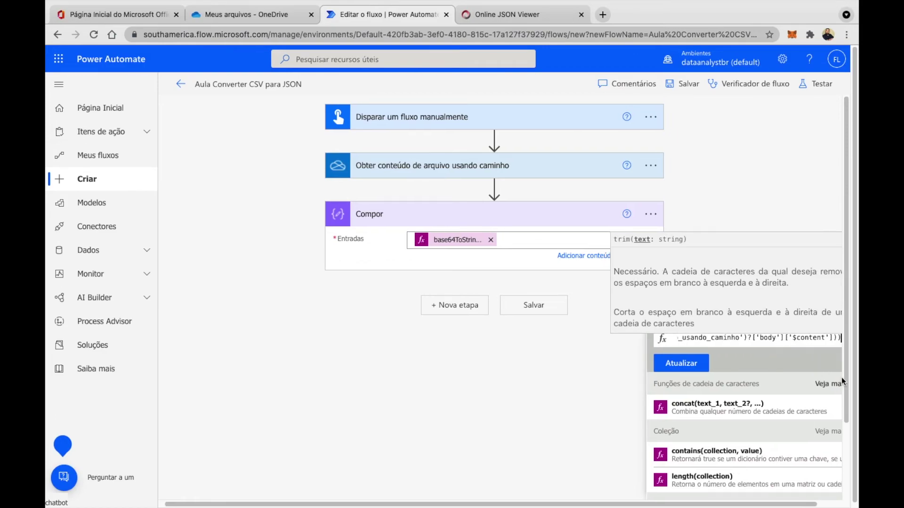
pyautogui.doubleClick(806, 338)
pyautogui.click(701, 366)
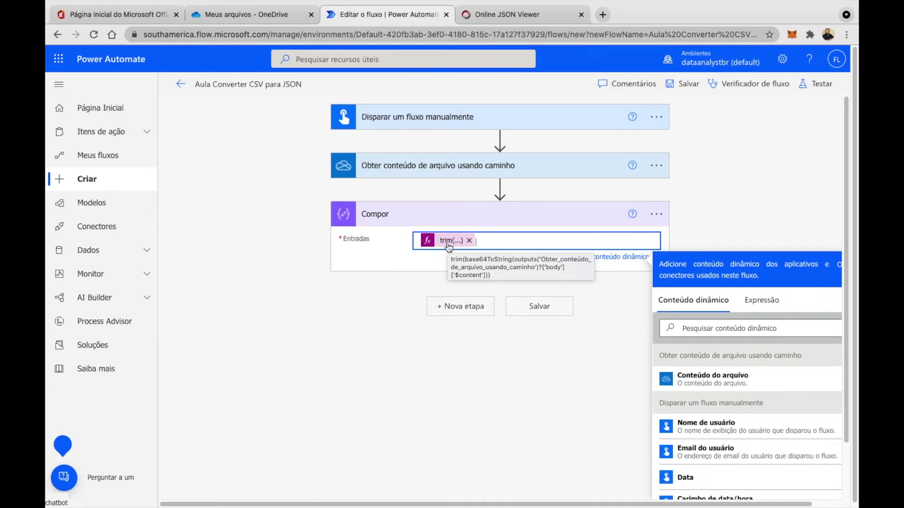
pyautogui.click(518, 22)
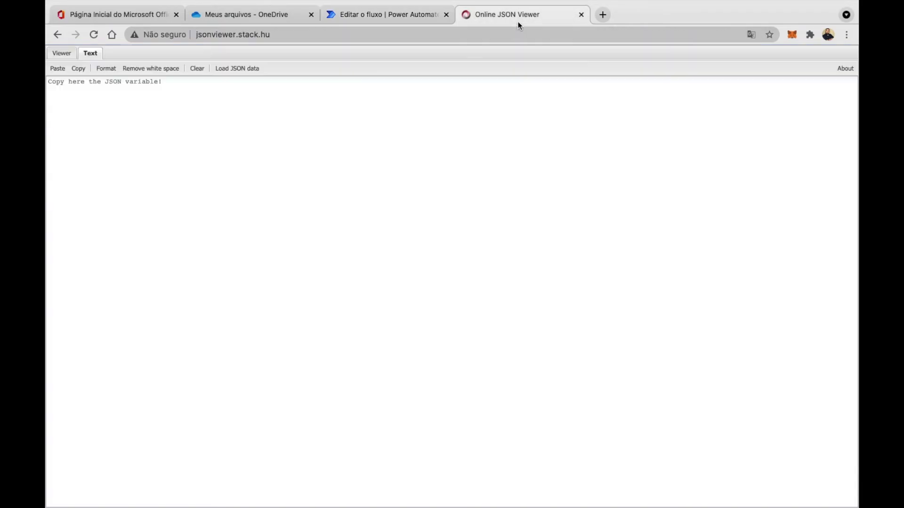
pyautogui.click(329, 13)
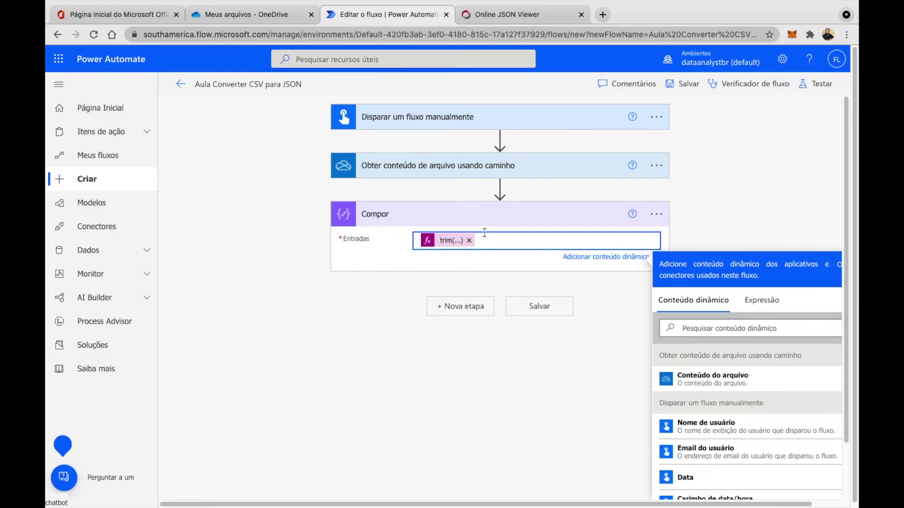
# Wrap Compor's input expression in concat(), adding ',' as the second argument after the trim(...) expression, and update it.
pyautogui.click(457, 240)
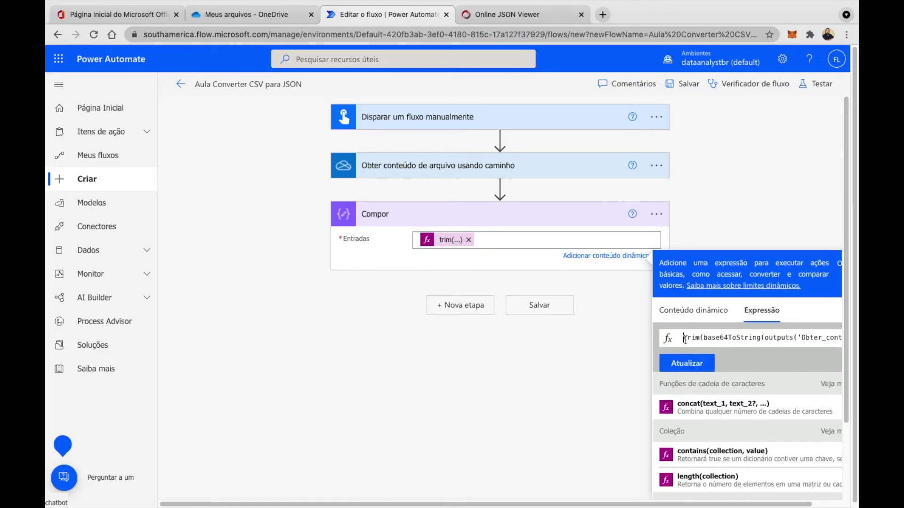
pyautogui.write('Cona')
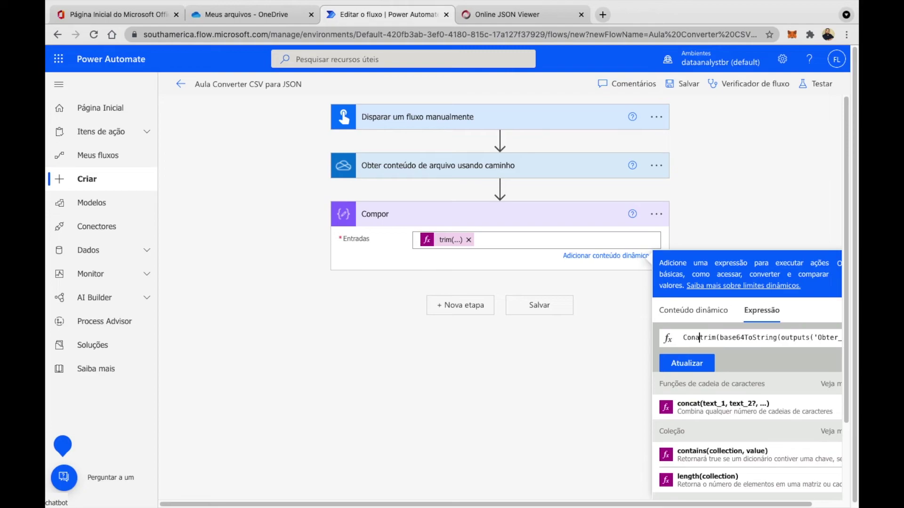
pyautogui.press('BackSpace')
pyautogui.write('cat')
pyautogui.press('BackSpace')
pyautogui.write('at(')
pyautogui.press('Right')
pyautogui.press('Right')
pyautogui.press('Right')
pyautogui.press('Right')
pyautogui.press('Right')
pyautogui.press('Right')
pyautogui.press('Right')
pyautogui.press('Right')
pyautogui.press('Right')
pyautogui.press('Right')
pyautogui.press('Right')
pyautogui.press('Right')
pyautogui.press('Right')
pyautogui.press('Right')
pyautogui.press('Right')
pyautogui.press('Right')
pyautogui.press('Right')
pyautogui.press('Right')
pyautogui.press('Right')
pyautogui.press('Right')
pyautogui.press('Right')
pyautogui.press('Right')
pyautogui.press('Right')
pyautogui.press('Right')
pyautogui.press('Right')
pyautogui.press('Right')
pyautogui.press('Right')
pyautogui.press('Right')
pyautogui.press('Right')
pyautogui.press('Right')
pyautogui.press('Right')
pyautogui.press('Right')
pyautogui.press('Right')
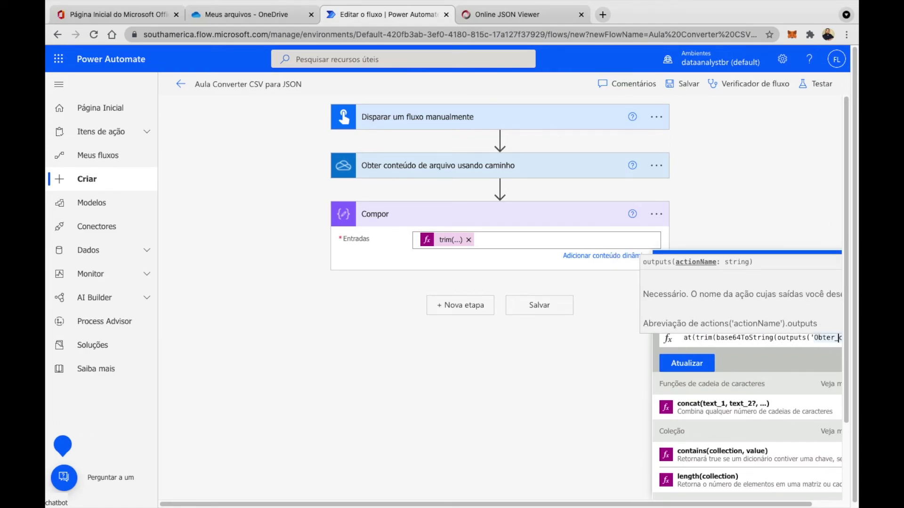
pyautogui.press('Left')
pyautogui.press('Left')
pyautogui.press('Left')
pyautogui.press('Left')
pyautogui.press('Left')
pyautogui.press('Left')
pyautogui.press('Left')
pyautogui.press('Left')
pyautogui.press('Left')
pyautogui.press('Left')
pyautogui.press('Left')
pyautogui.press('Left')
pyautogui.press('Left')
pyautogui.press('Left')
pyautogui.press('Left')
pyautogui.press('Left')
pyautogui.press('Left')
pyautogui.press('Left')
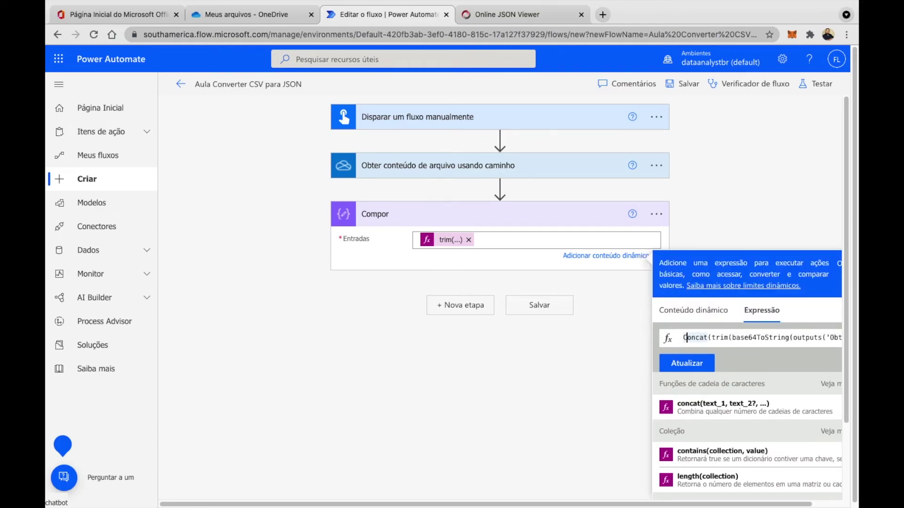
pyautogui.press('Right')
pyautogui.press('Right')
pyautogui.press('Right')
pyautogui.press('Right')
pyautogui.press('Right')
pyautogui.press('Right')
pyautogui.press('Right')
pyautogui.press('Right')
pyautogui.press('Right')
pyautogui.press('Right')
pyautogui.press('Right')
pyautogui.press('Right')
pyautogui.press('Right')
pyautogui.press('Right')
pyautogui.press('Right')
pyautogui.press('Right')
pyautogui.press('Right')
pyautogui.press('Right')
pyautogui.press('Right')
pyautogui.press('Right')
pyautogui.press('Right')
pyautogui.press('Right')
pyautogui.press('Right')
pyautogui.press('Right')
pyautogui.press('Right')
pyautogui.press('Right')
pyautogui.press('Right')
pyautogui.press('Right')
pyautogui.press('Right')
pyautogui.press('Right')
pyautogui.press('Right')
pyautogui.press('Right')
pyautogui.press('Right')
pyautogui.press('Right')
pyautogui.press('Right')
pyautogui.press('Right')
pyautogui.press('Right')
pyautogui.press('Right')
pyautogui.press('Right')
pyautogui.press('Right')
pyautogui.press('Right')
pyautogui.press('Right')
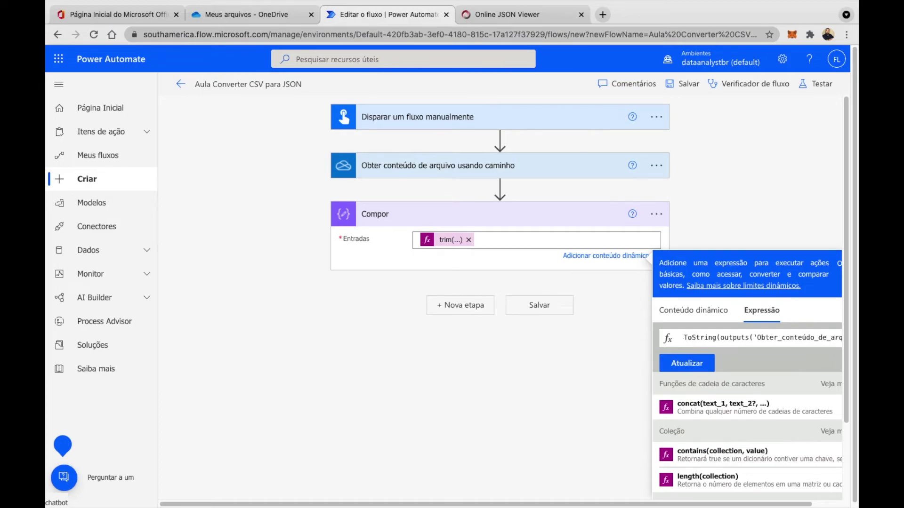
pyautogui.press('Right')
pyautogui.press('Right')
pyautogui.press('Right')
pyautogui.press('Right')
pyautogui.press('Right')
pyautogui.press('Right')
pyautogui.press('Right')
pyautogui.press('Right')
pyautogui.press('Right')
pyautogui.press('Right')
pyautogui.press('Right')
pyautogui.press('Right')
pyautogui.press('Right')
pyautogui.press('Right')
pyautogui.press('Right')
pyautogui.press('Right')
pyautogui.press('Right')
pyautogui.press('Right')
pyautogui.press('Right')
pyautogui.press('Right')
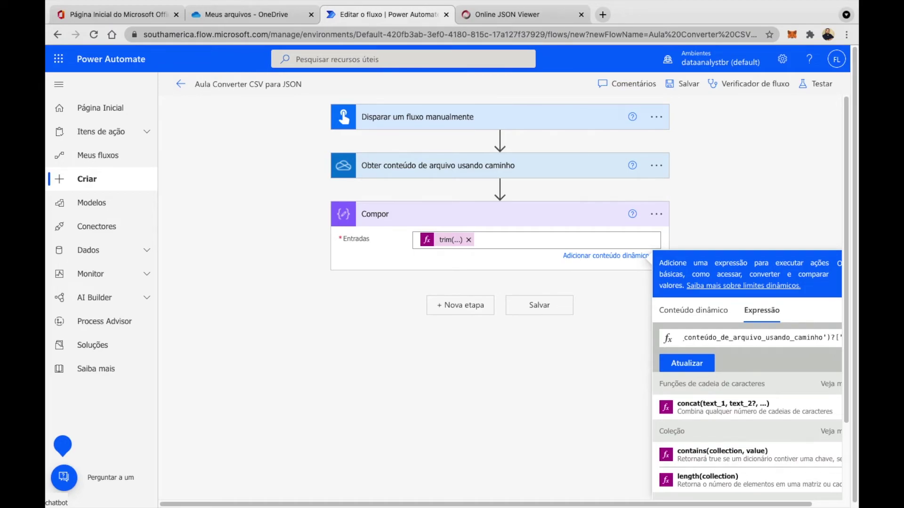
pyautogui.press('Right')
pyautogui.press('Right')
pyautogui.press('Right')
pyautogui.press('Right')
pyautogui.press('Right')
pyautogui.press('Right')
pyautogui.press('Right')
pyautogui.press('Right')
pyautogui.press('Right')
pyautogui.press('Right')
pyautogui.press('Right')
pyautogui.press('Right')
pyautogui.press('Right')
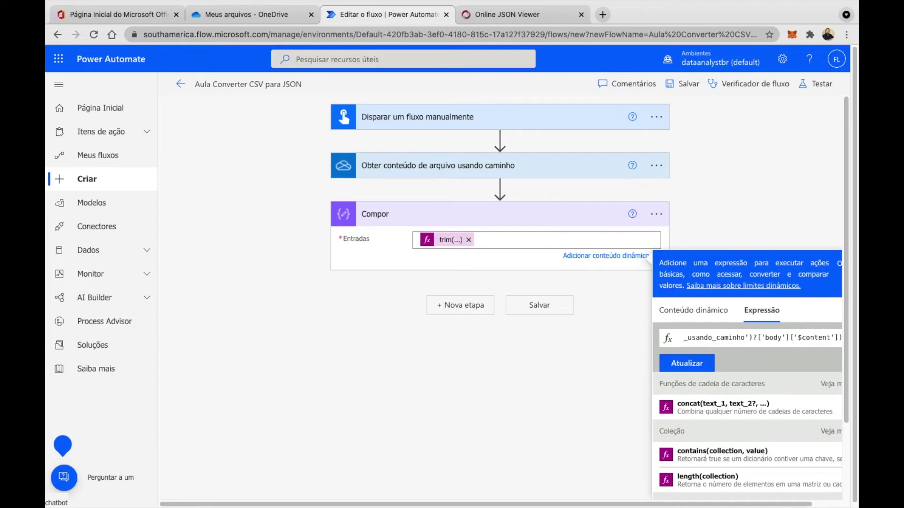
pyautogui.hscroll(2, 748, 415)
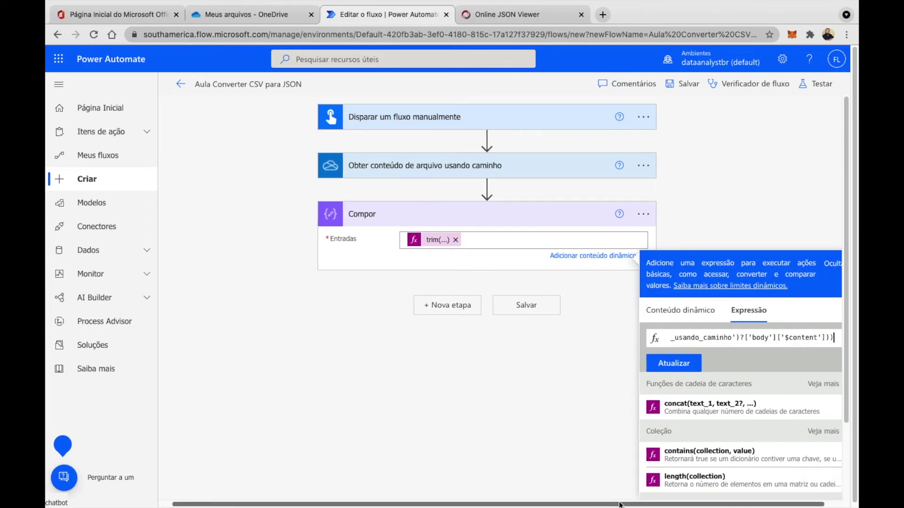
pyautogui.write(", '")
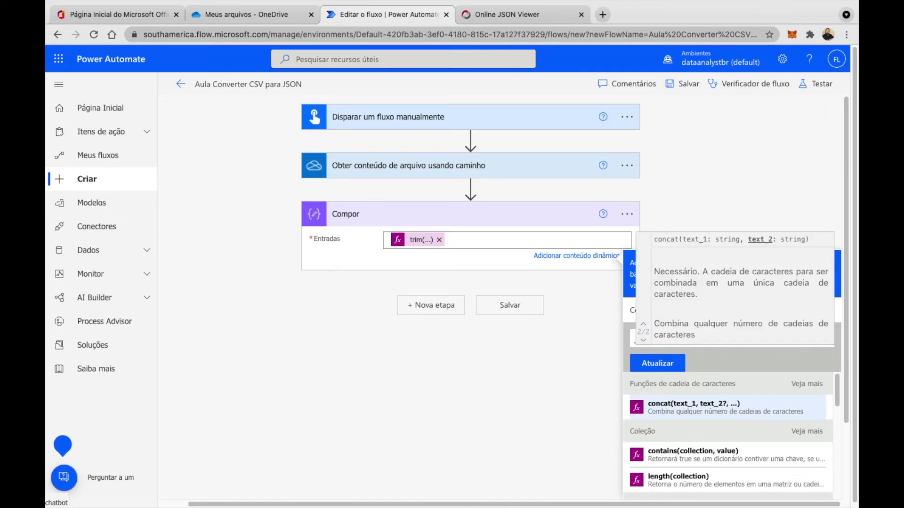
pyautogui.write(",'")
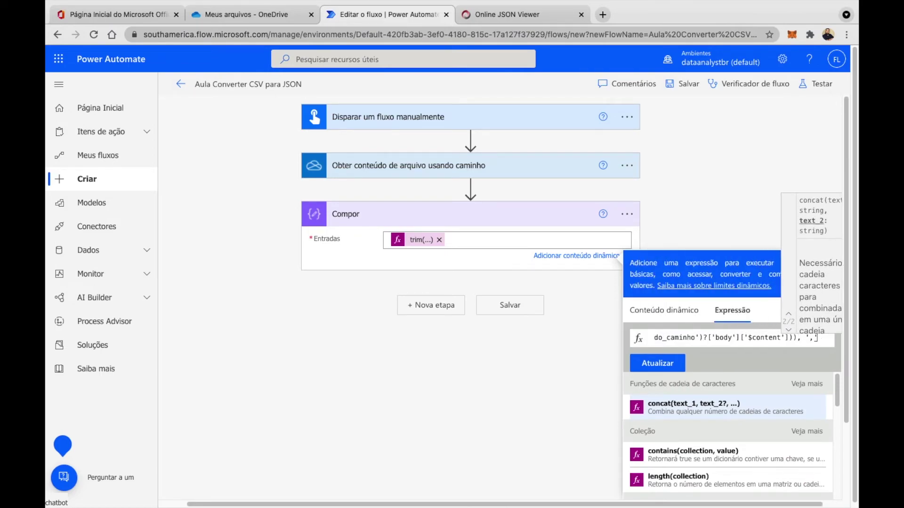
pyautogui.write(')')
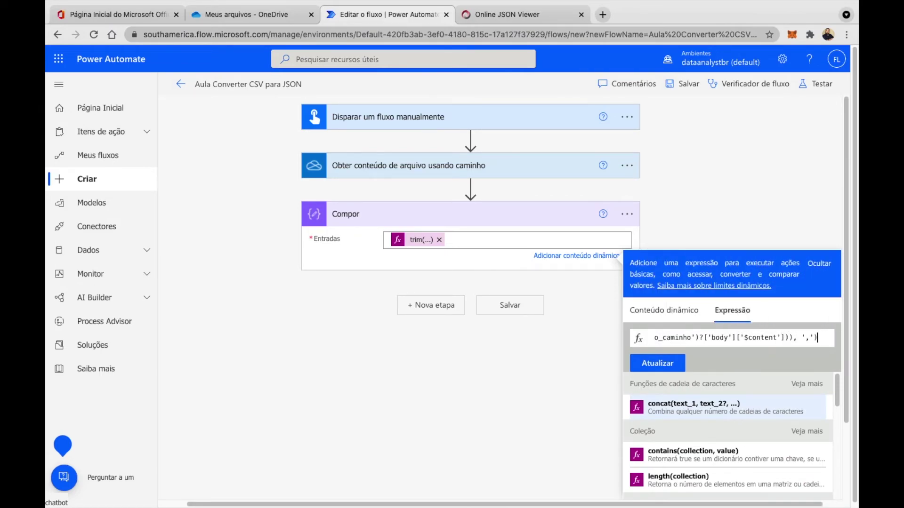
pyautogui.click(680, 368)
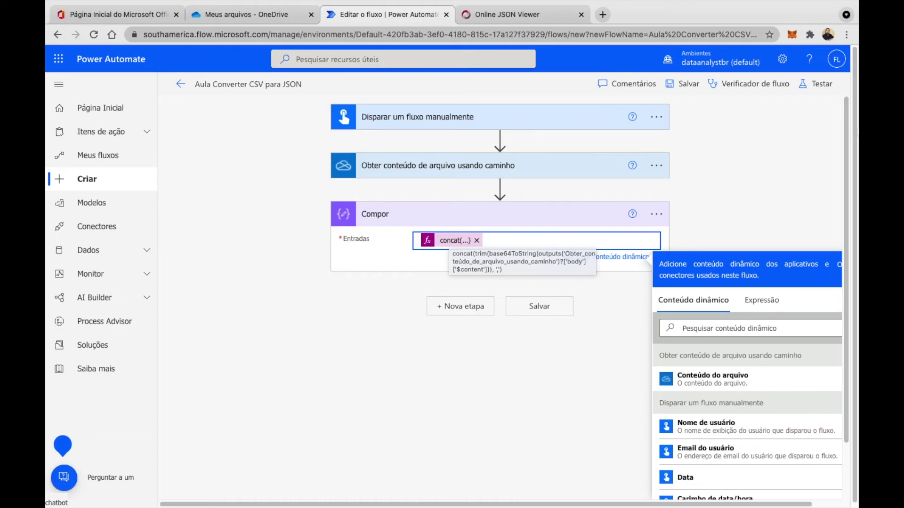
# Save the flow and run a manual test of it.
pyautogui.click(817, 85)
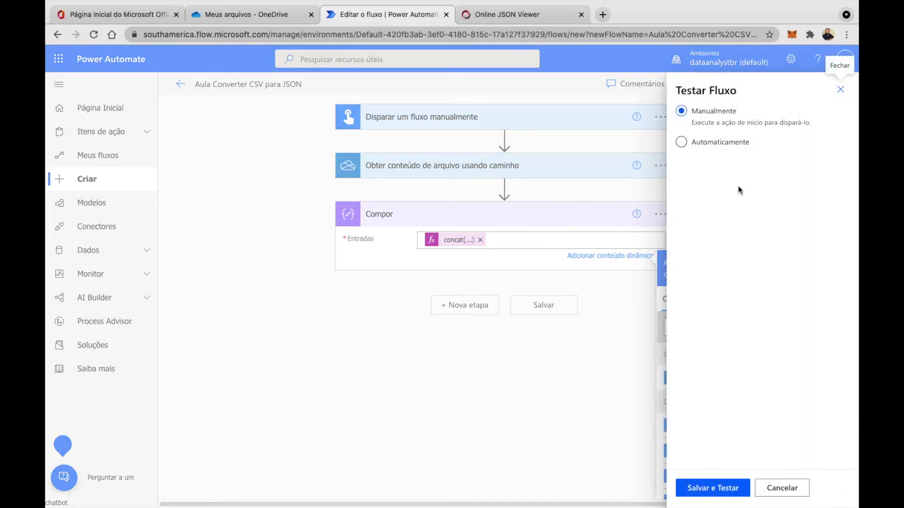
pyautogui.click(715, 489)
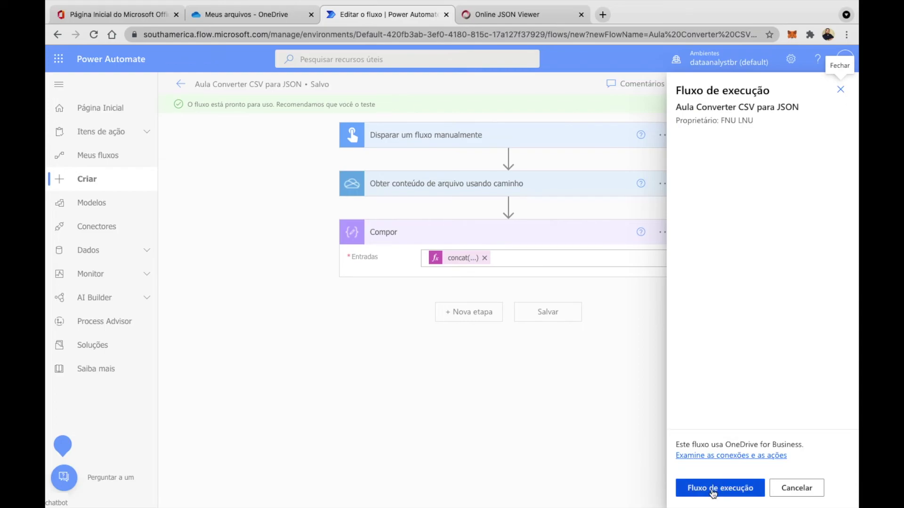
pyautogui.click(713, 488)
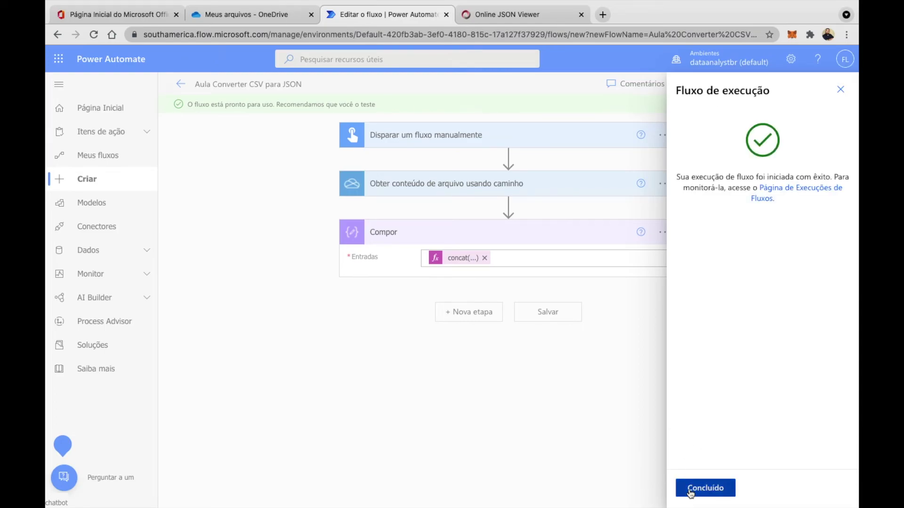
pyautogui.click(689, 490)
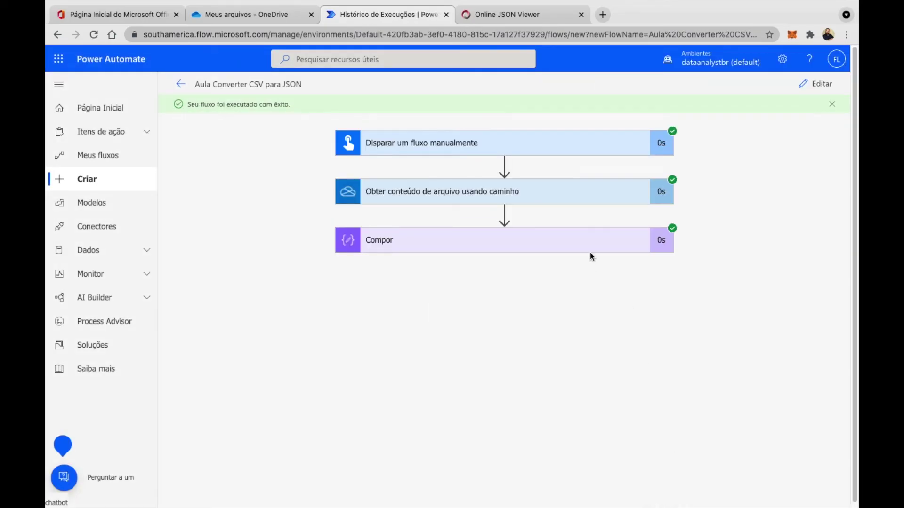
# Open the Compor action's output from the test run, examine how its last record ends, and close the output.
pyautogui.click(590, 251)
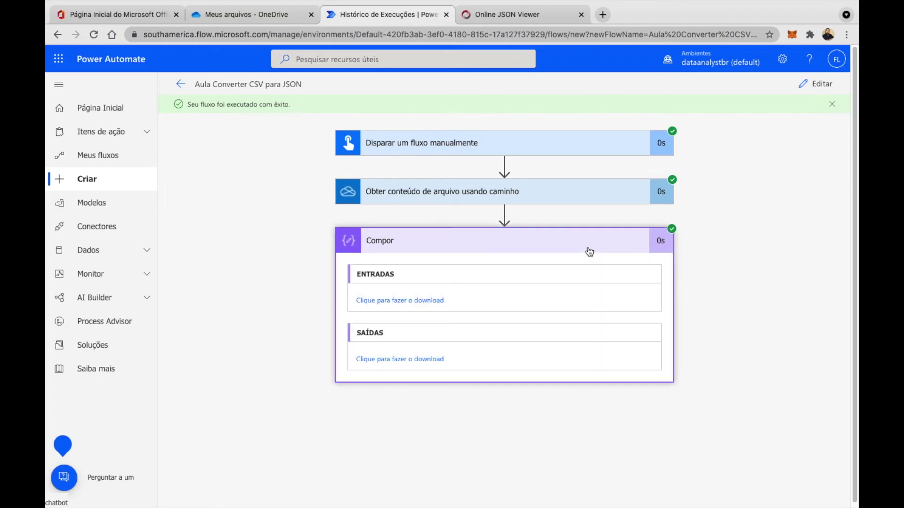
pyautogui.click(441, 359)
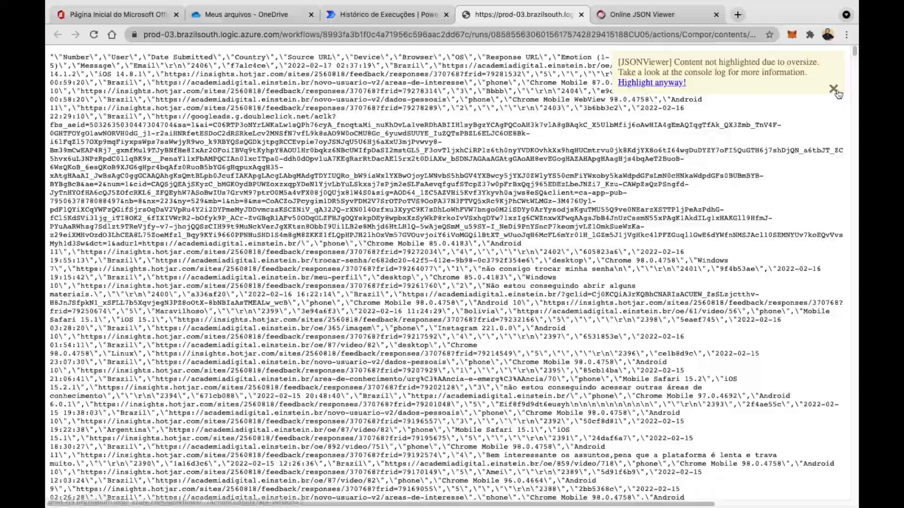
pyautogui.click(837, 92)
pyautogui.scroll(-20, 404, 193)
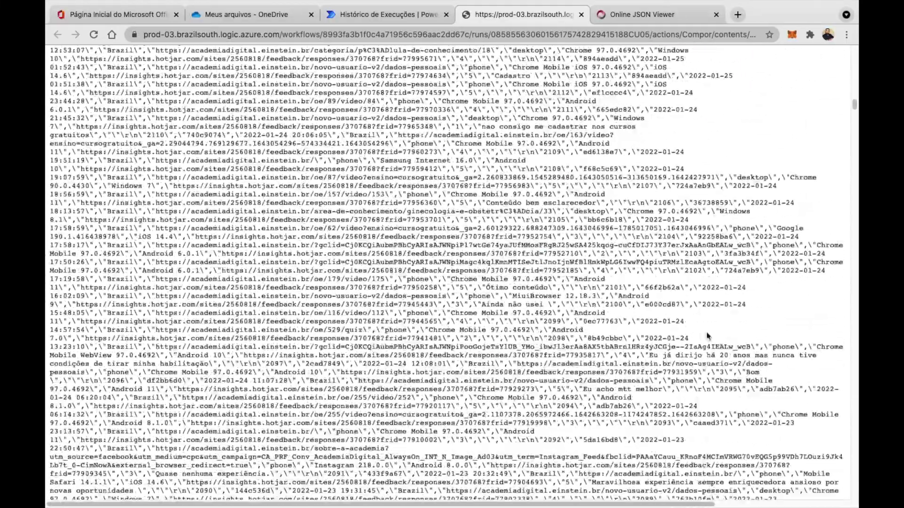
pyautogui.moveTo(854, 105); pyautogui.dragTo(855, 498)
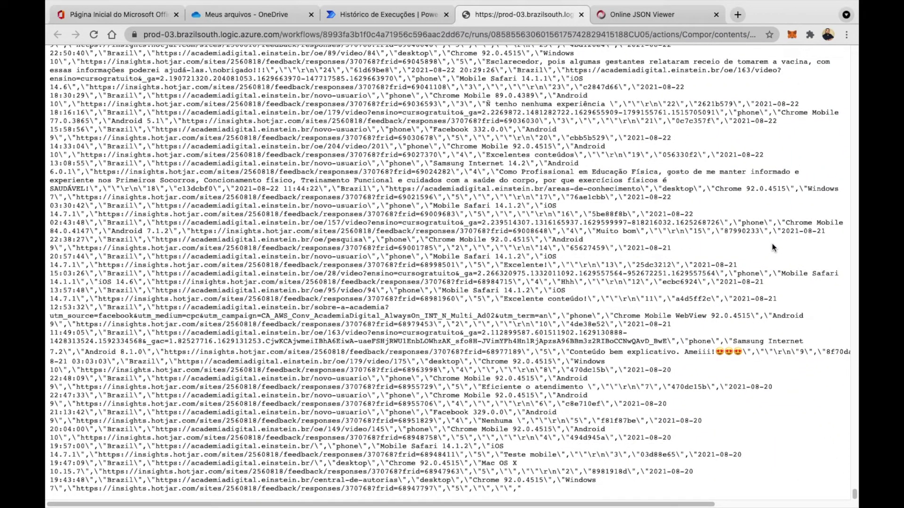
pyautogui.scroll(15, 775, 204)
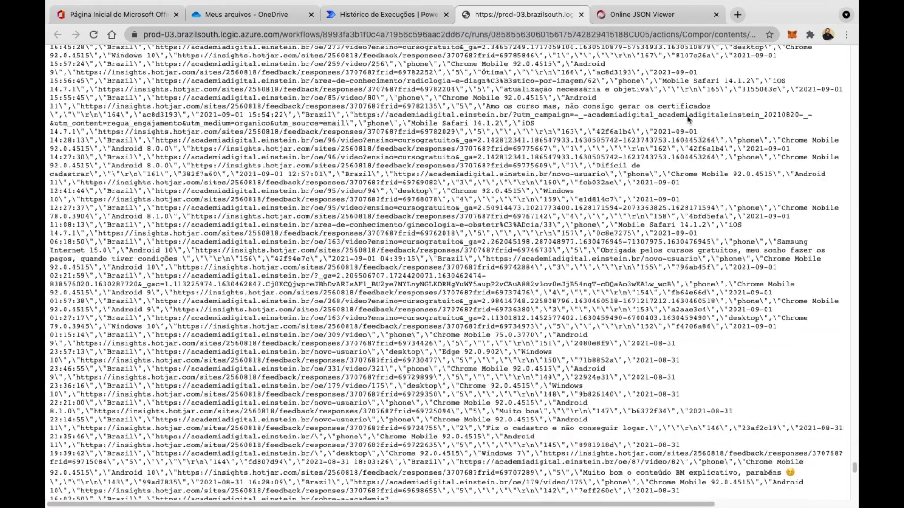
pyautogui.click(582, 15)
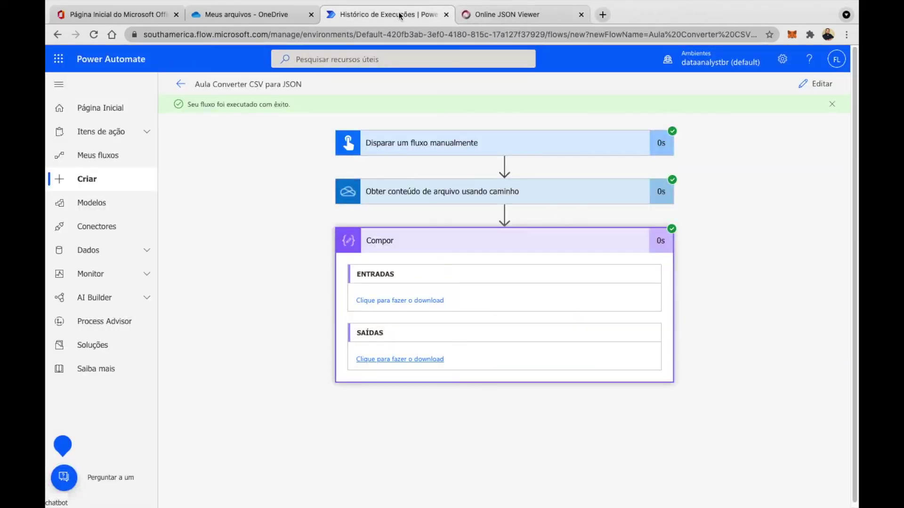
# Reopen the flow for editing and add a second Compor action after the existing one.
pyautogui.click(817, 92)
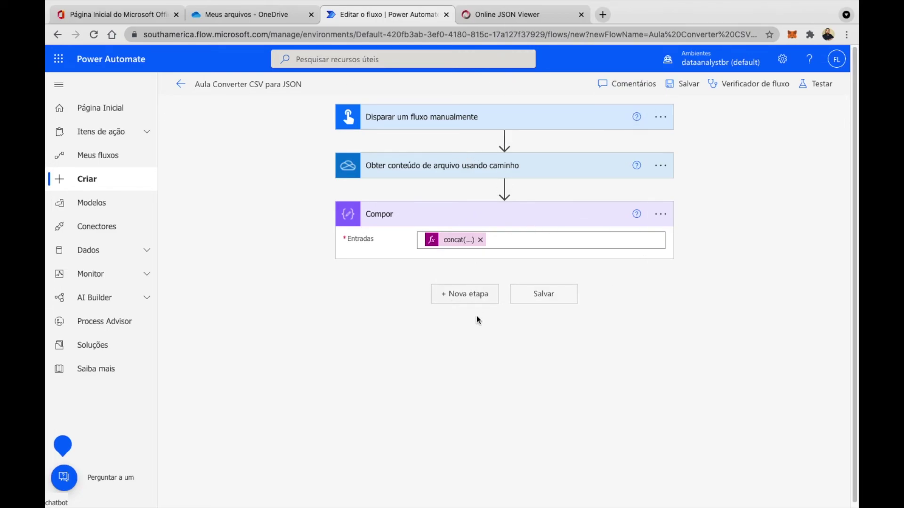
pyautogui.click(476, 301)
pyautogui.write('compor')
pyautogui.click(366, 358)
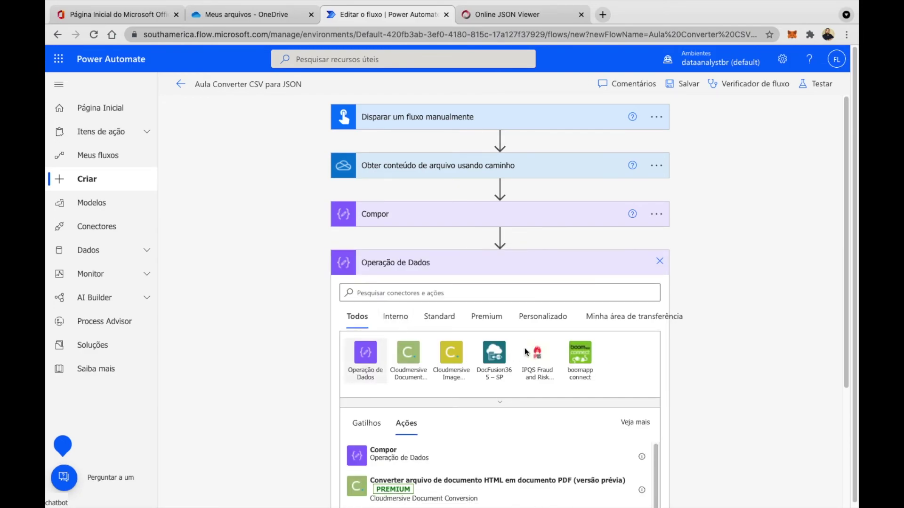
pyautogui.click(400, 375)
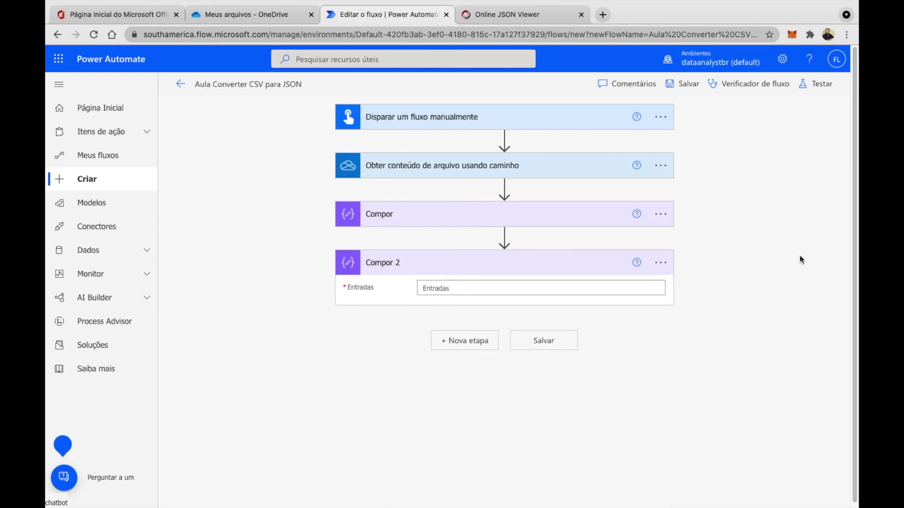
# Set Compor 2's input to the expression replace(outputs('Compor'),'"','') to strip the double quotes from Compor's output.
pyautogui.click(510, 284)
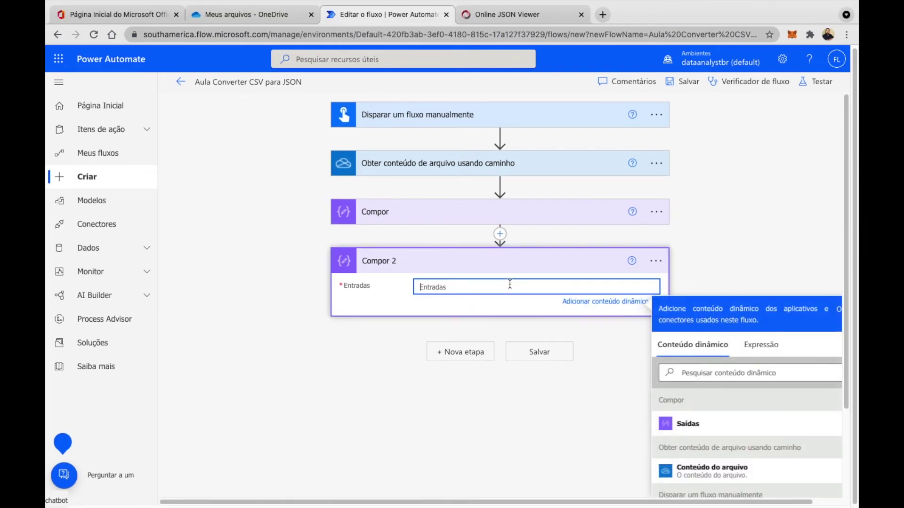
pyautogui.click(754, 349)
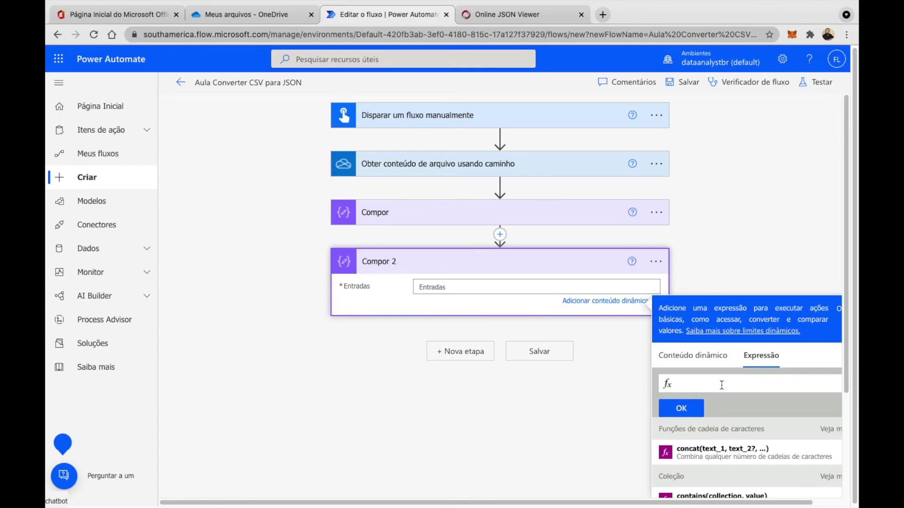
pyautogui.write('replace(')
pyautogui.click(717, 356)
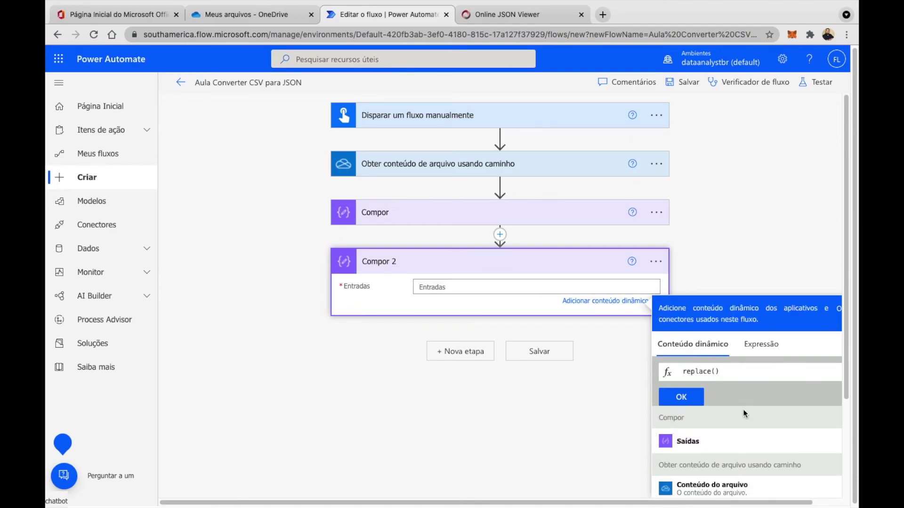
pyautogui.click(691, 442)
pyautogui.write(',')
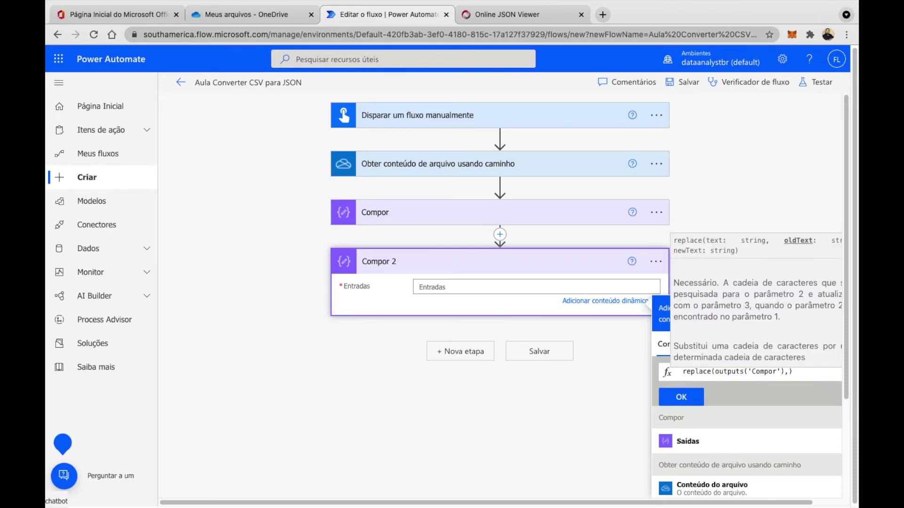
pyautogui.write("'")
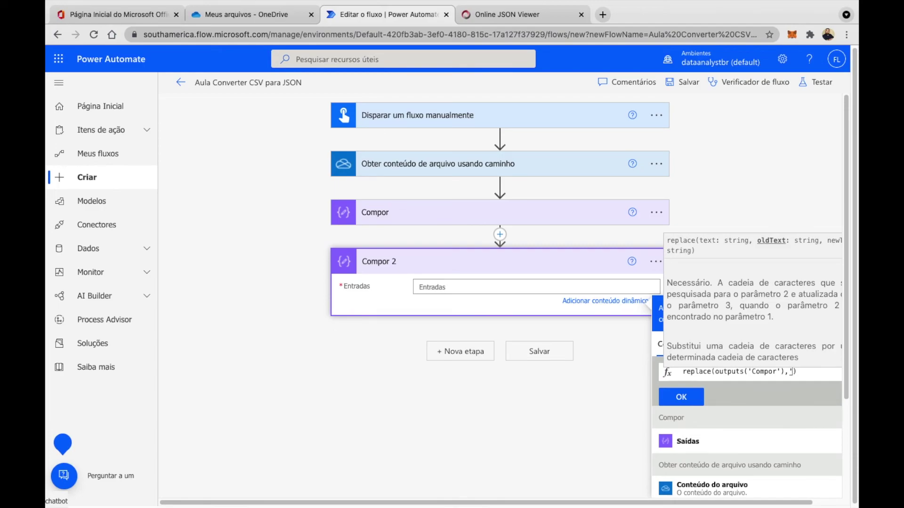
pyautogui.write('"')
pyautogui.write("',")
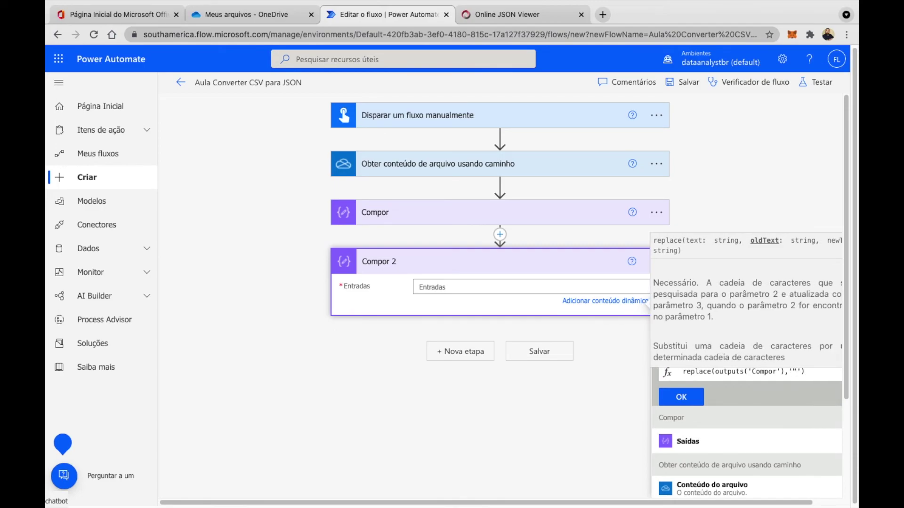
pyautogui.write("''")
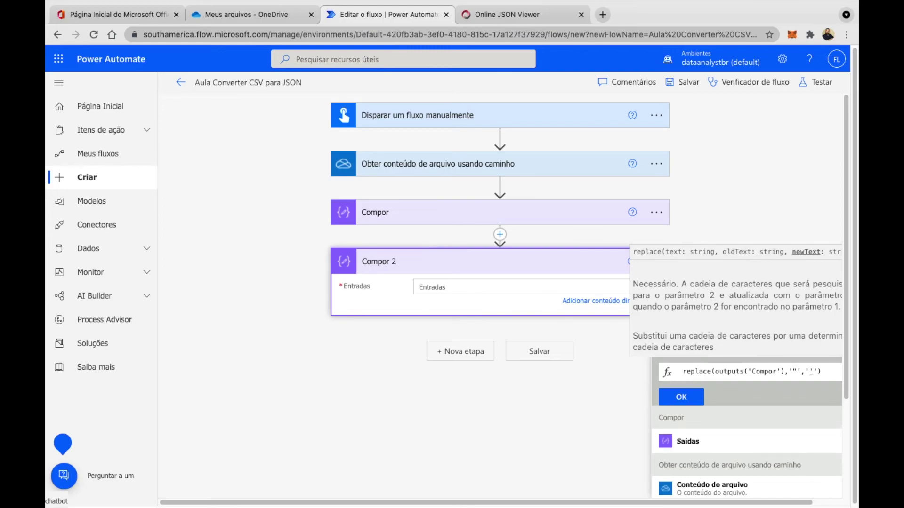
pyautogui.press('Right')
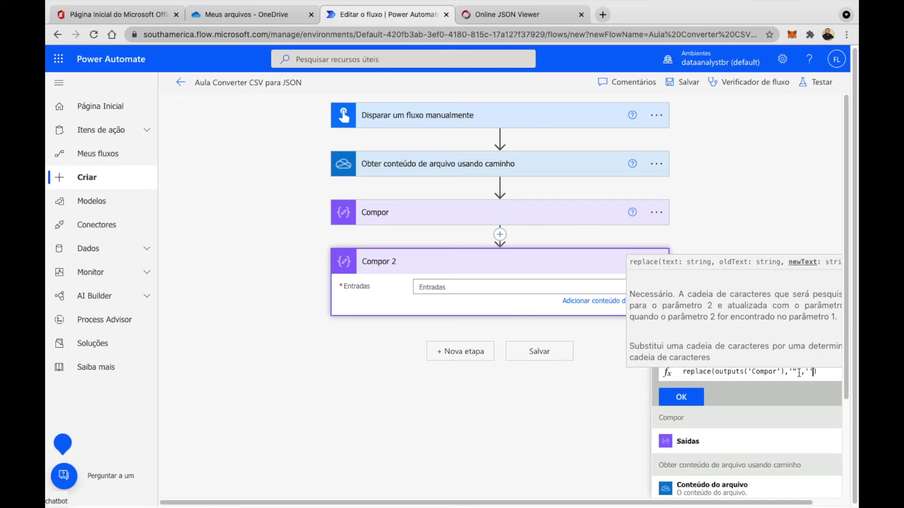
pyautogui.press('End')
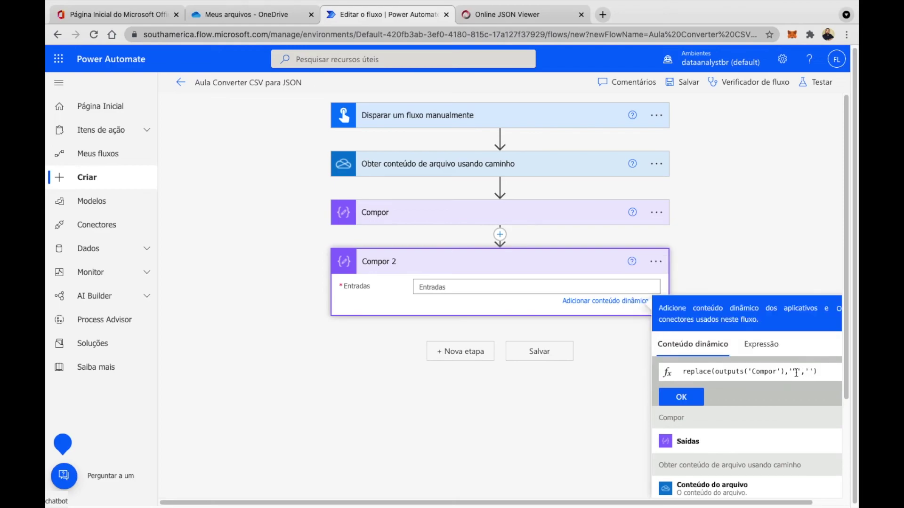
pyautogui.click(682, 397)
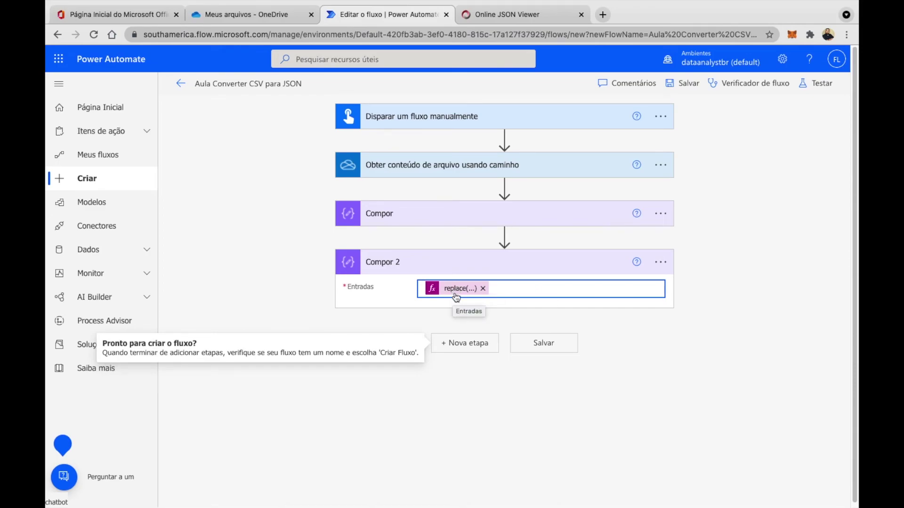
# Save the flow with the new Compor 2 action and run a manual test of it.
pyautogui.click(820, 83)
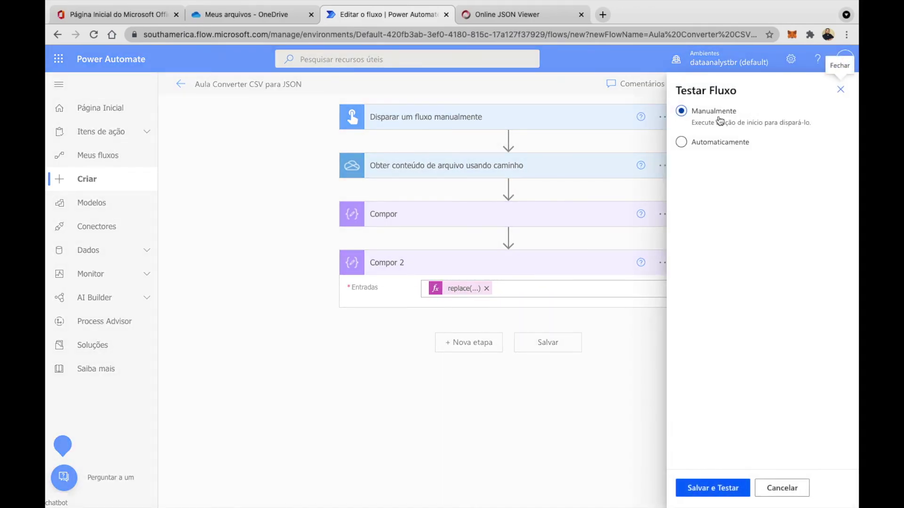
pyautogui.click(712, 488)
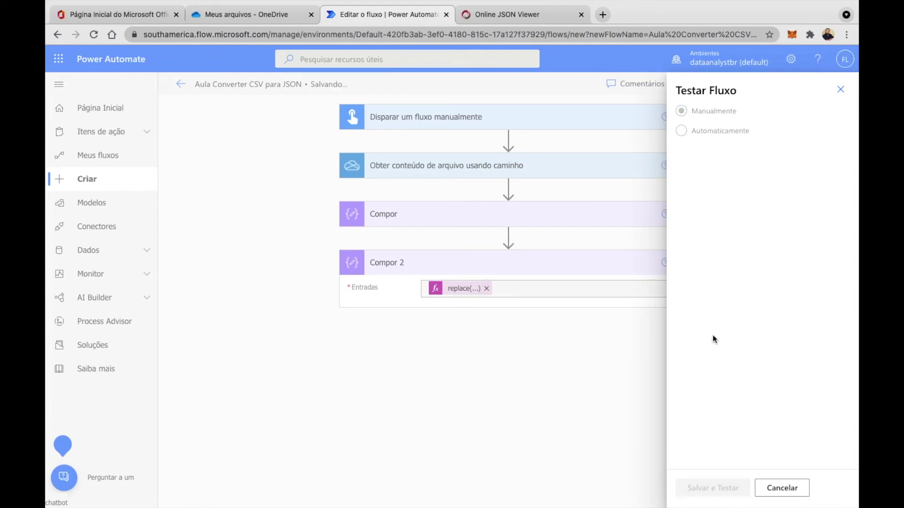
pyautogui.click(729, 488)
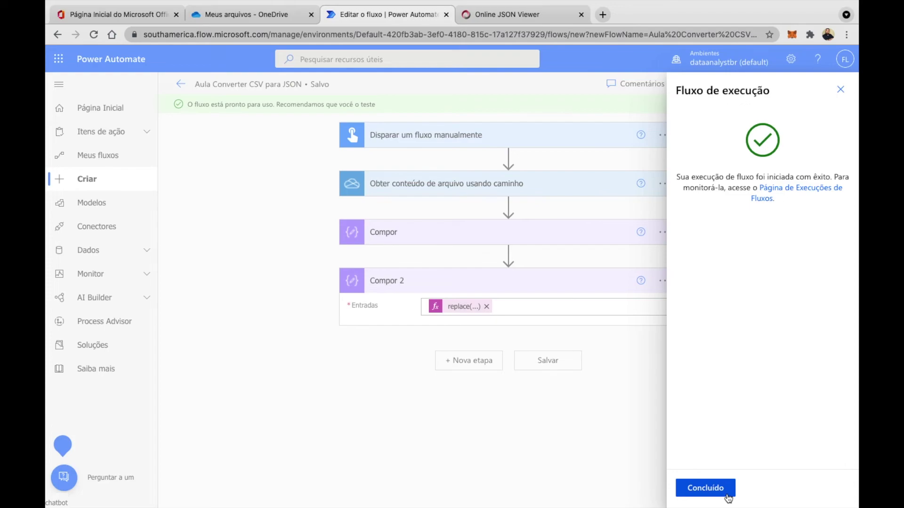
pyautogui.click(727, 494)
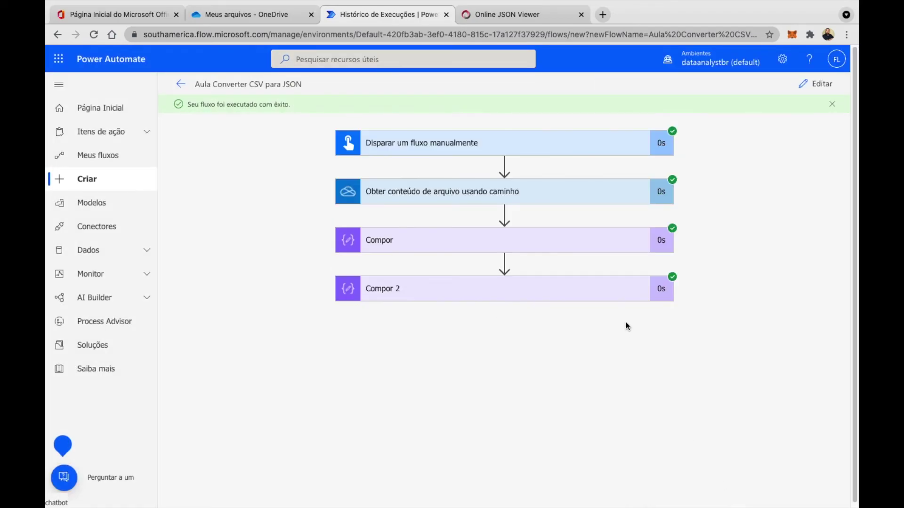
# Open Compor 2's output from the test run, examine the text for remaining double quotes, and close the output.
pyautogui.click(613, 301)
pyautogui.click(402, 408)
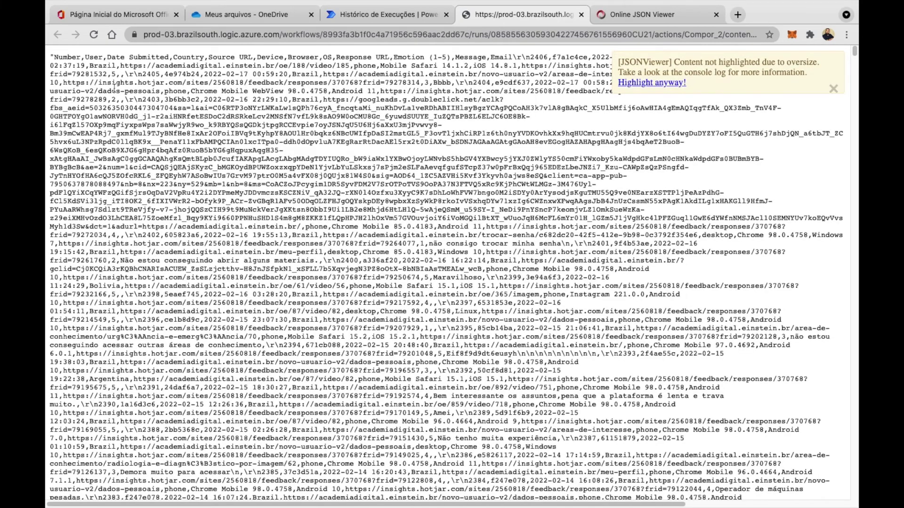
pyautogui.moveTo(70, 55); pyautogui.dragTo(620, 346)
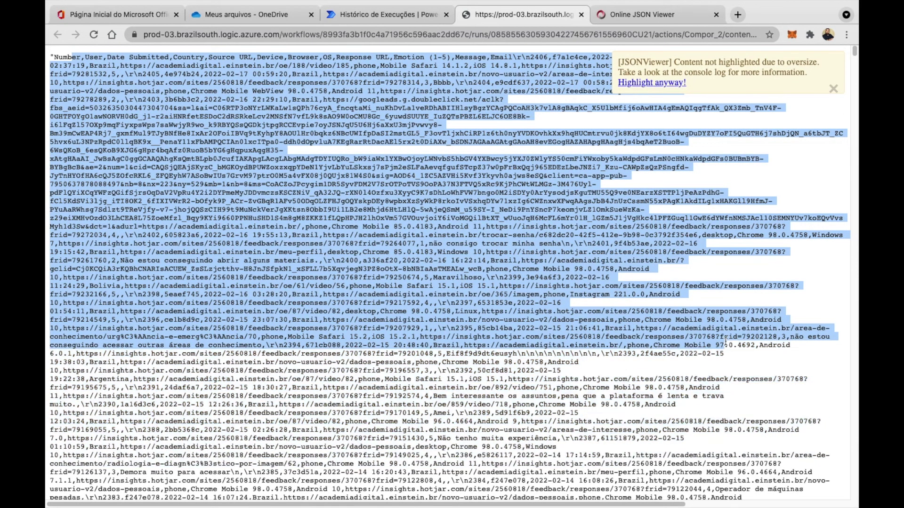
pyautogui.click(833, 88)
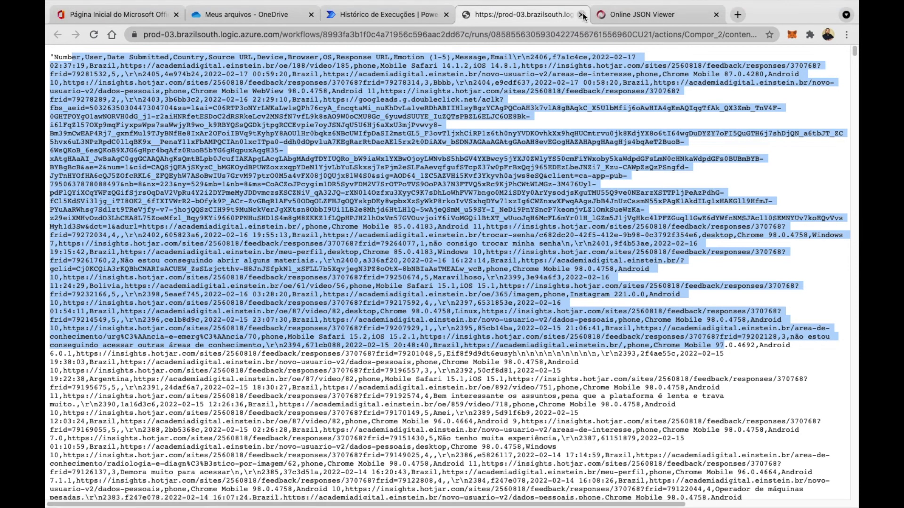
pyautogui.click(581, 14)
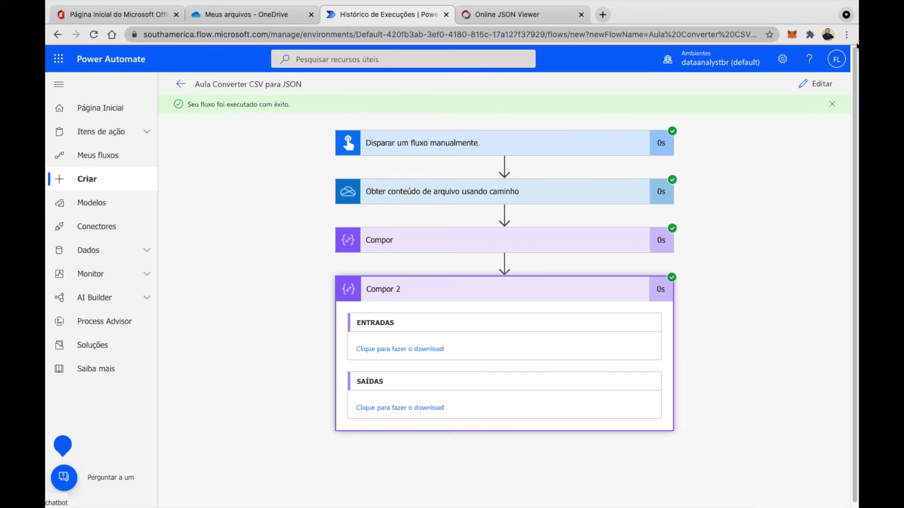
pyautogui.click(829, 103)
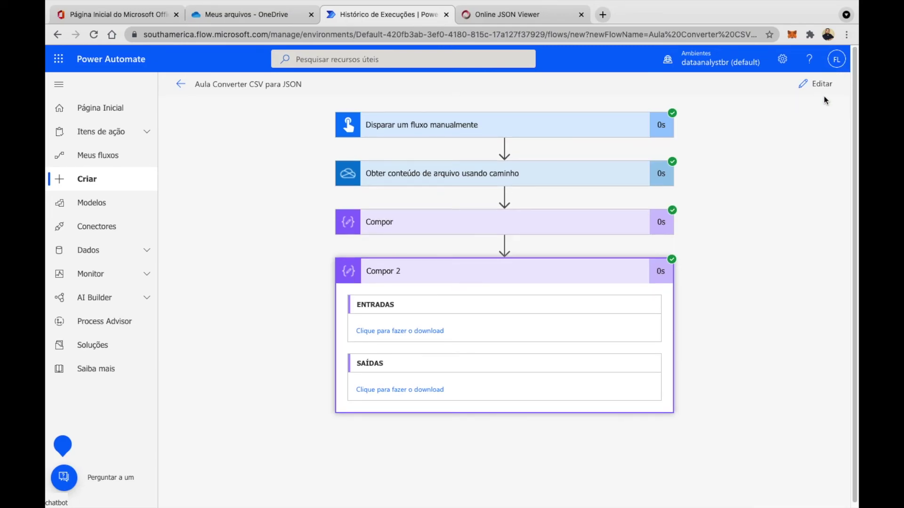
# Switch to OneDrive, copy the entire code from Script Converter CSV para JSON.txt, and close the file.
pyautogui.click(287, 17)
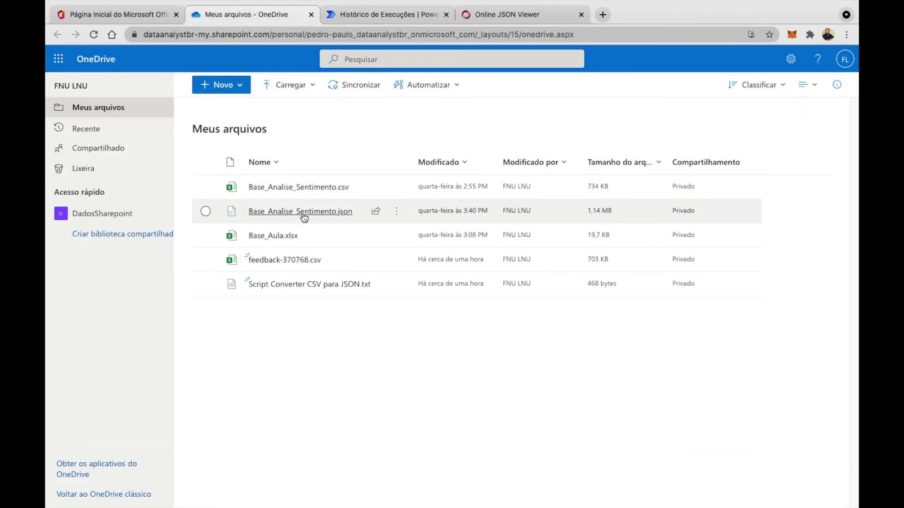
pyautogui.click(315, 285)
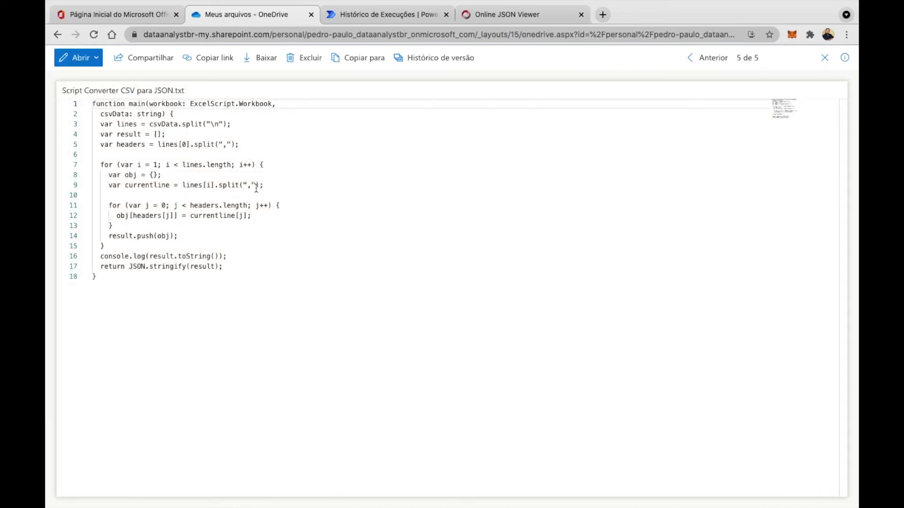
pyautogui.moveTo(236, 308); pyautogui.dragTo(46, 102)
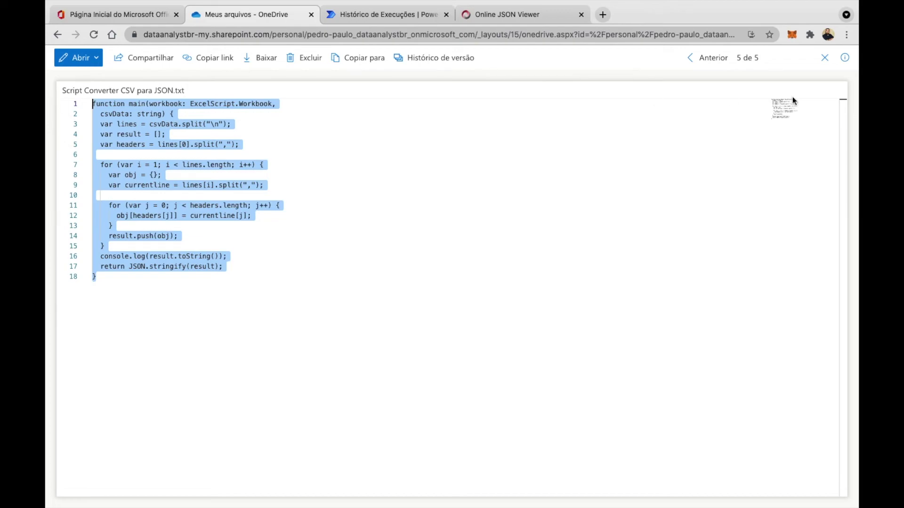
pyautogui.click(824, 57)
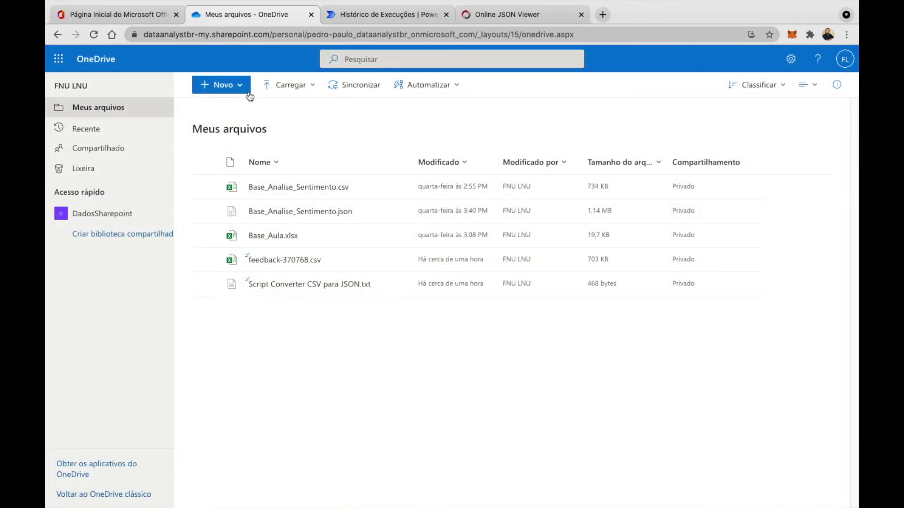
# Create a new blank Excel workbook in OneDrive's Meus arquivos.
pyautogui.click(244, 93)
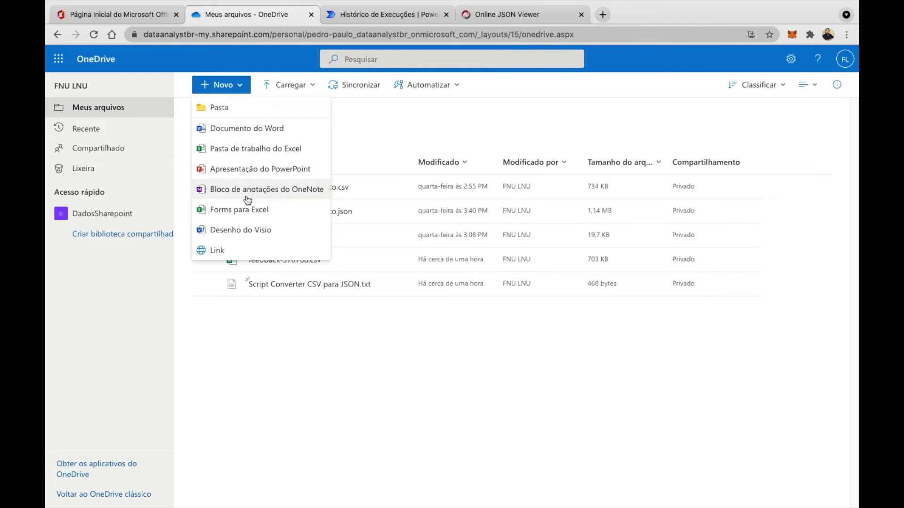
pyautogui.click(254, 150)
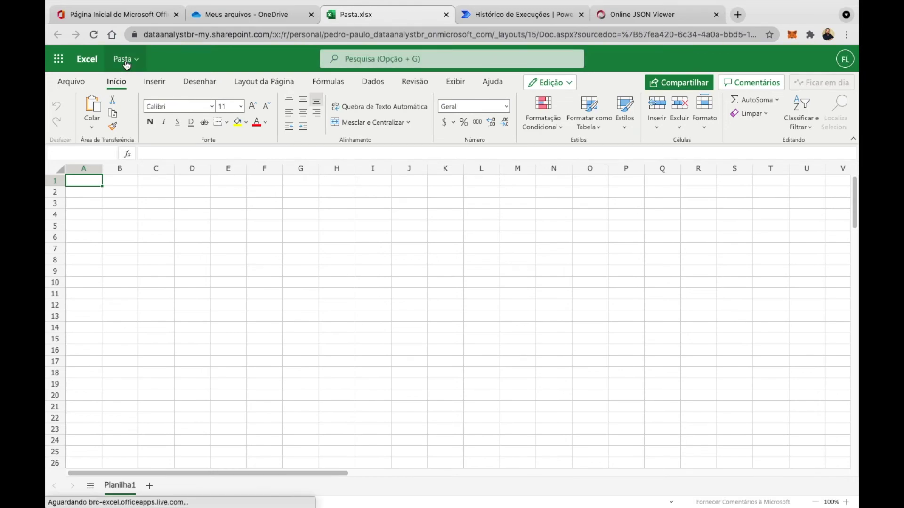
pyautogui.click(124, 61)
pyautogui.write('Script')
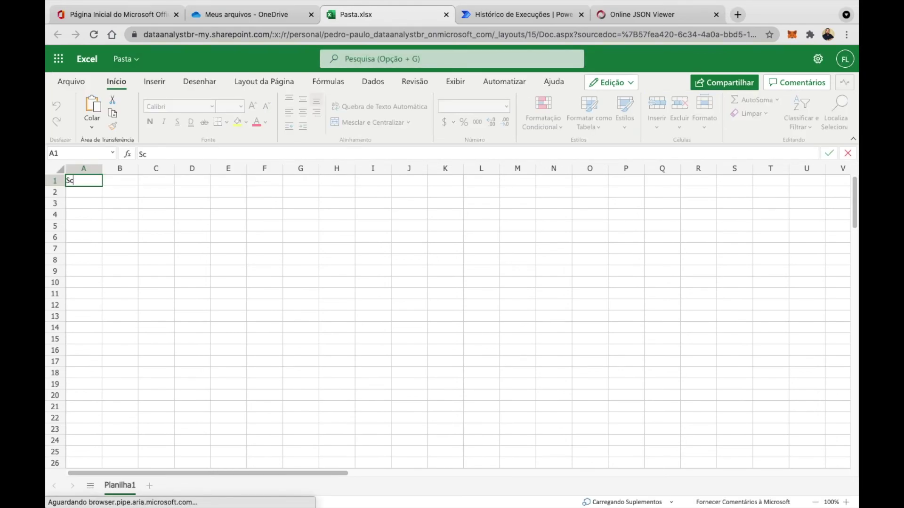
pyautogui.click(140, 60)
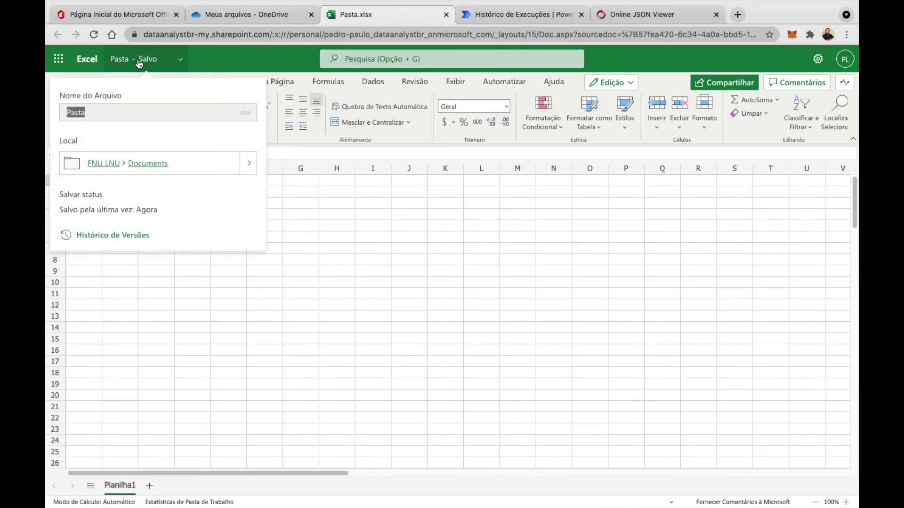
pyautogui.press('BackSpace')
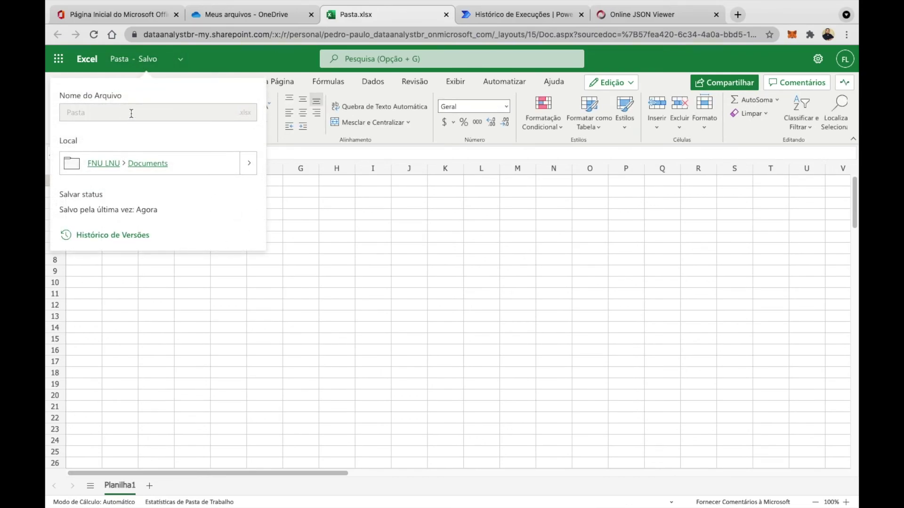
pyautogui.press('Escape')
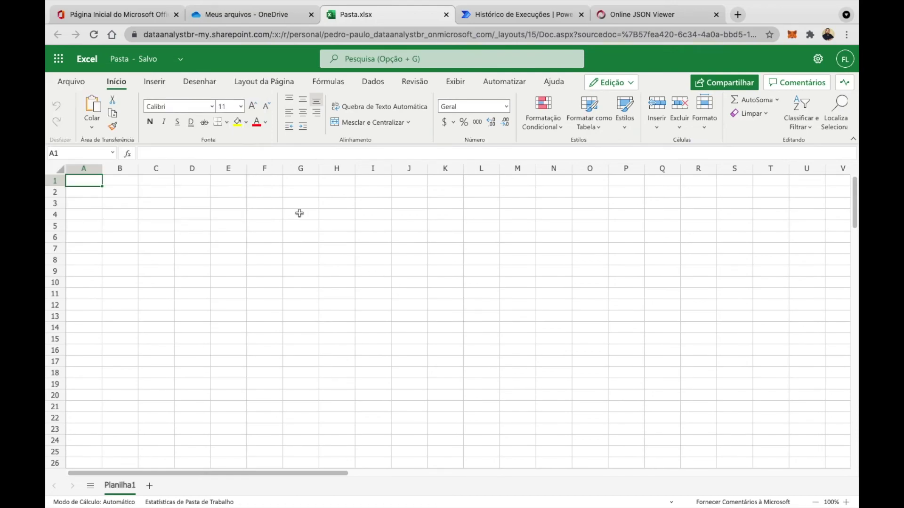
pyautogui.click(633, 85)
pyautogui.click(631, 103)
# Rename the new workbook as Script.
pyautogui.click(156, 59)
pyautogui.write('Script')
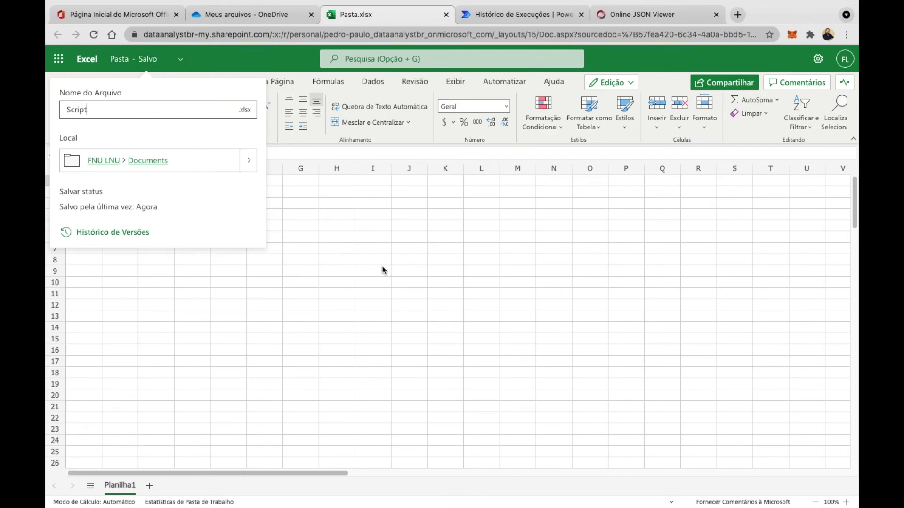
pyautogui.press('Return')
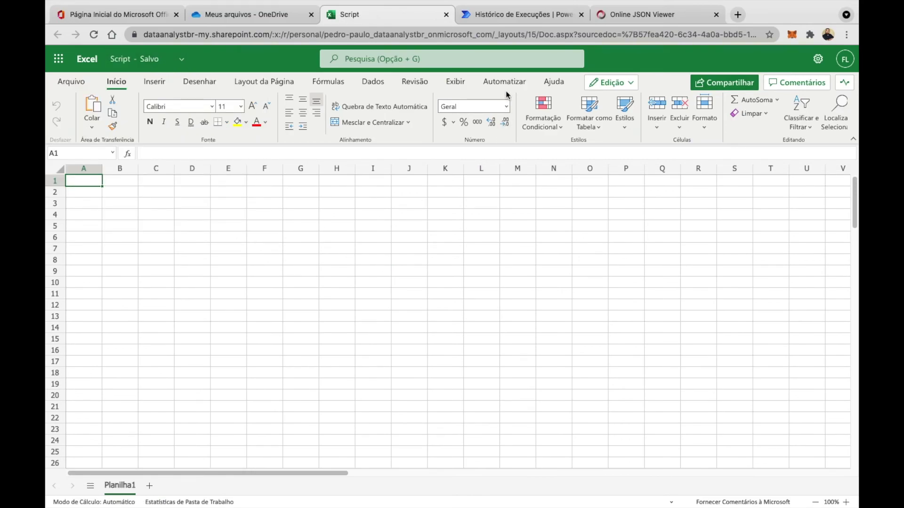
# Create a new Office Script in the workbook and replace its default code with the copied CSV-to-JSON function.
pyautogui.click(505, 83)
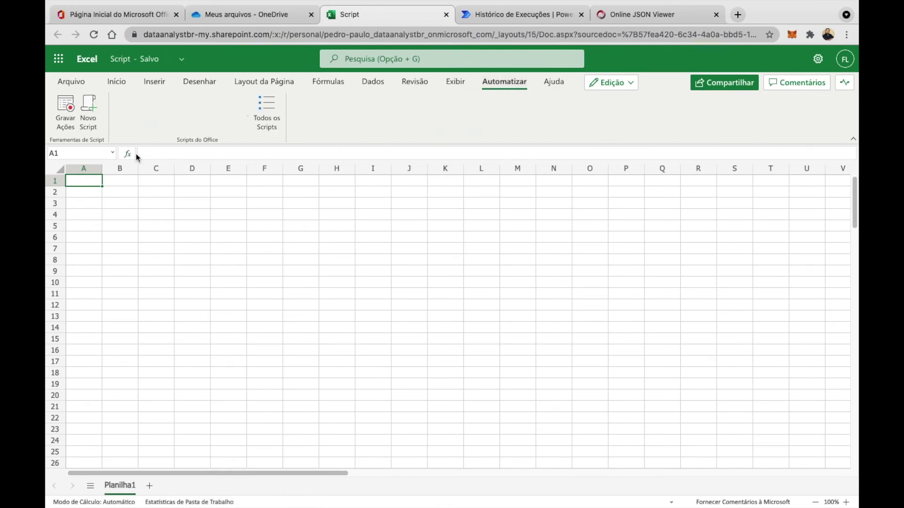
pyautogui.click(97, 126)
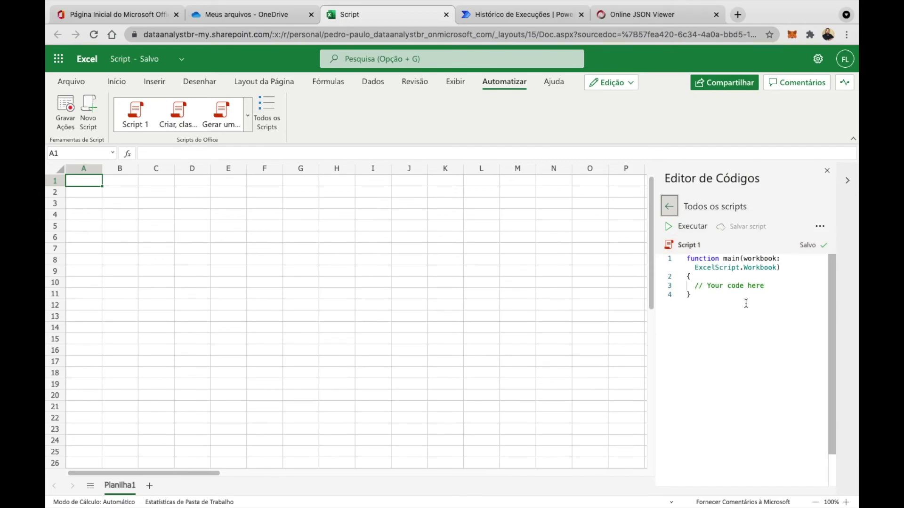
pyautogui.moveTo(739, 306); pyautogui.dragTo(680, 264)
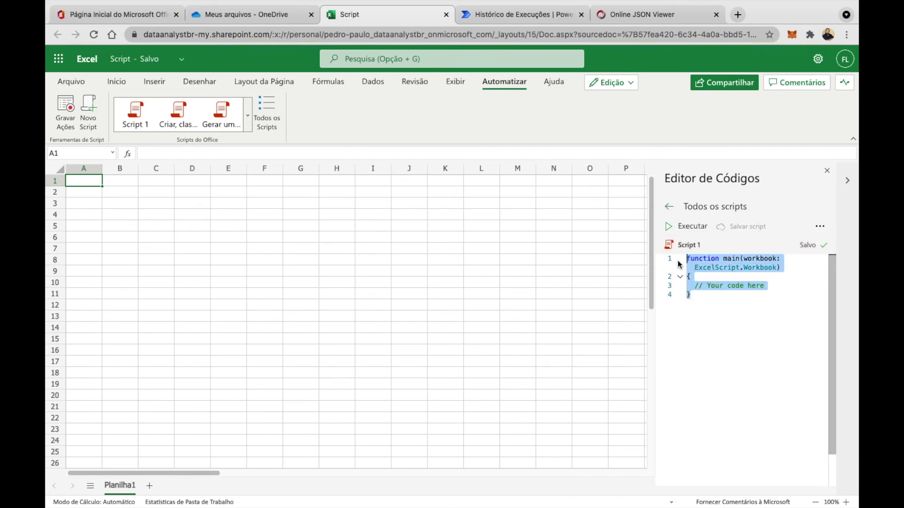
pyautogui.write('function main(workbook: ExcelScript.Workbook, csvData: string) {   var lines = csvData.split("\\n");   var result = [];   var headers = lines[0].split(",");    for (var i = 1; i < lines.length; i++) {     var obj = {};     var currentline = lines[i].split(",");      for (var j = 0; j < headers.length; j++) {       obj[headers[j]] = currentline[j];     }     result.push(obj);   }   console.log(result.toString());   return JSON.stringify(result); }')
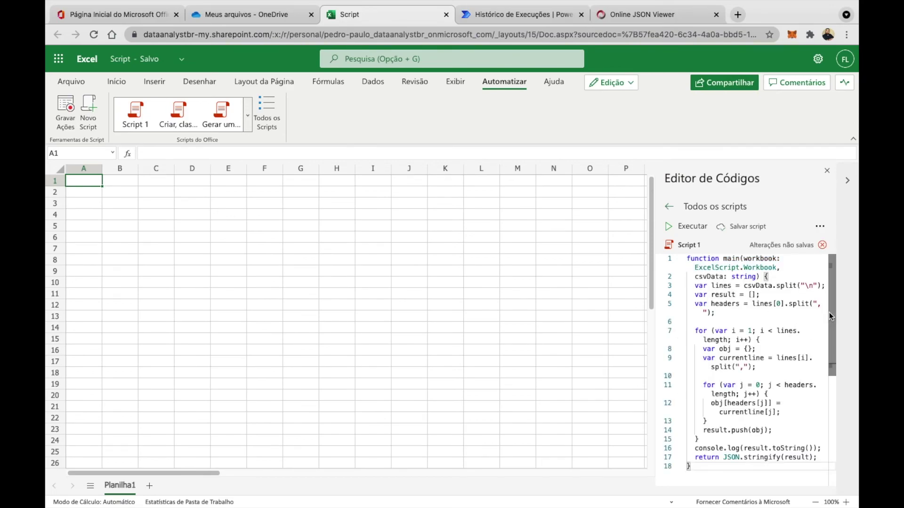
# Save the Office Script under the name Conversor, and close the code editor and the Script workbook.
pyautogui.scroll(-3, 836, 345)
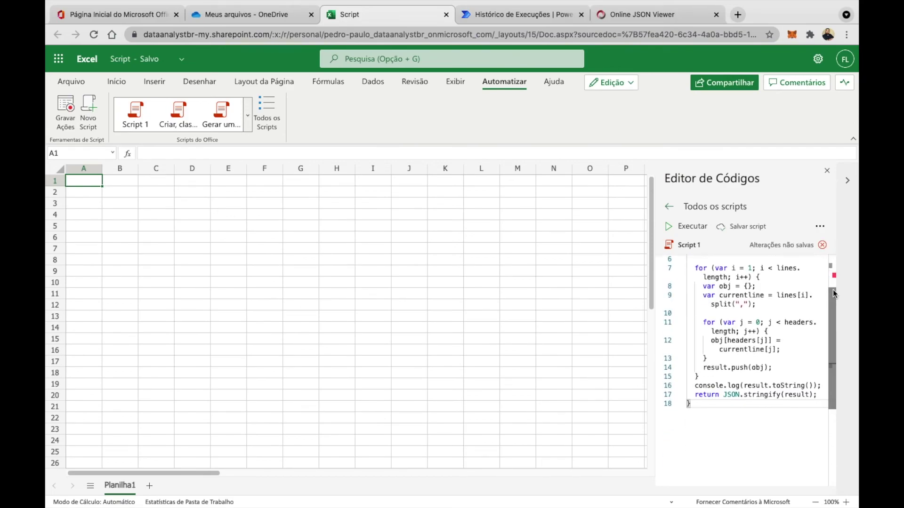
pyautogui.scroll(3, 834, 287)
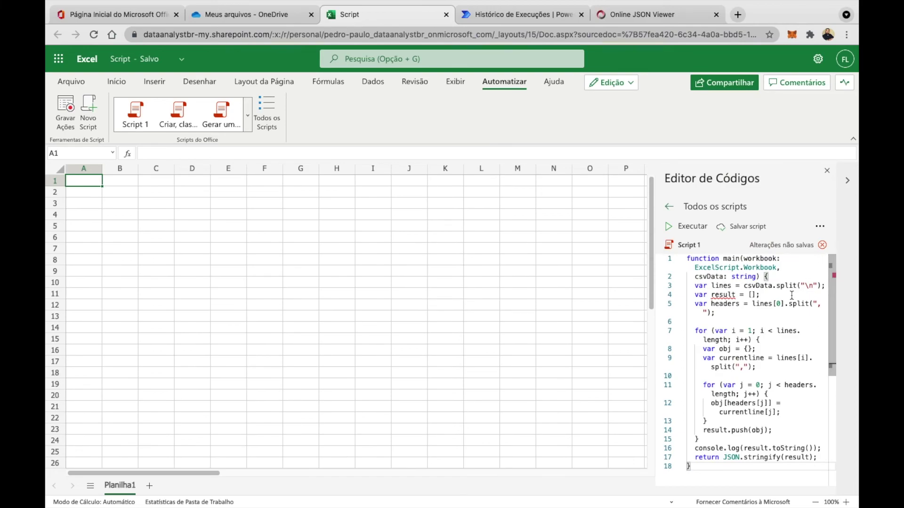
pyautogui.click(754, 229)
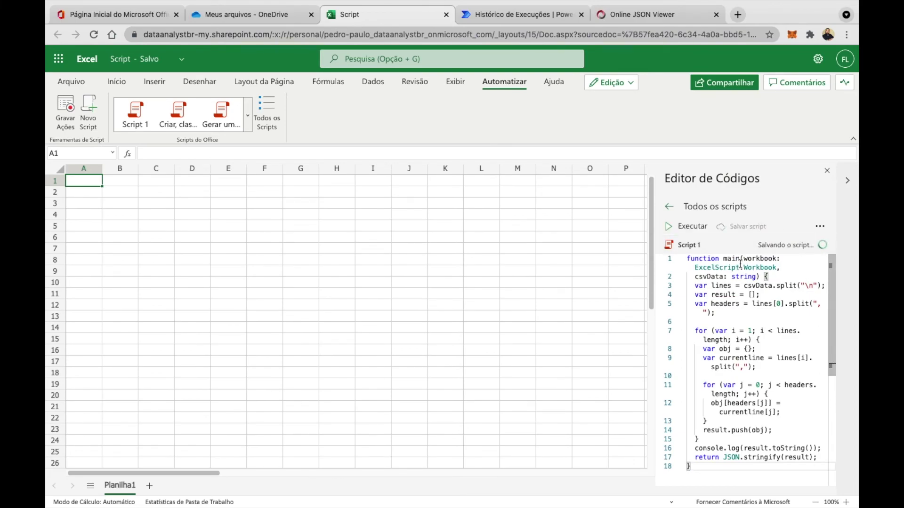
pyautogui.click(692, 249)
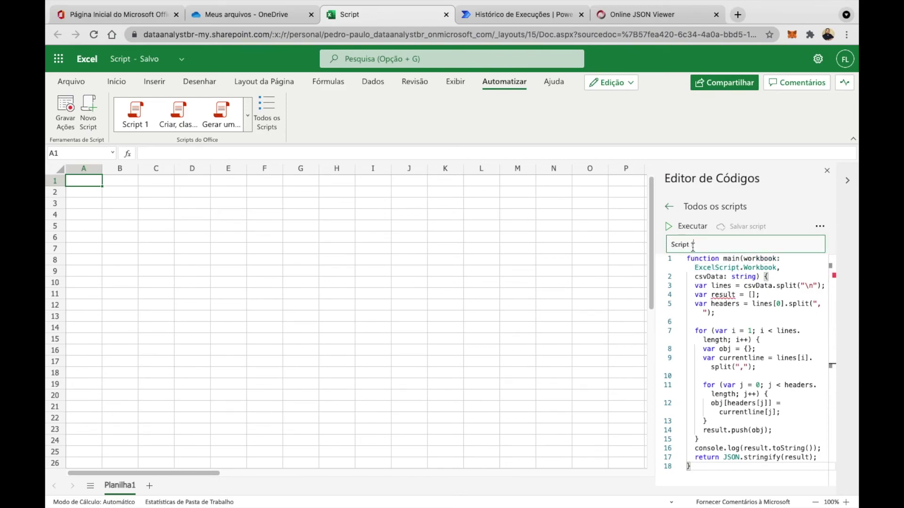
pyautogui.moveTo(690, 246); pyautogui.dragTo(672, 247)
pyautogui.write('Co')
pyautogui.press('Return')
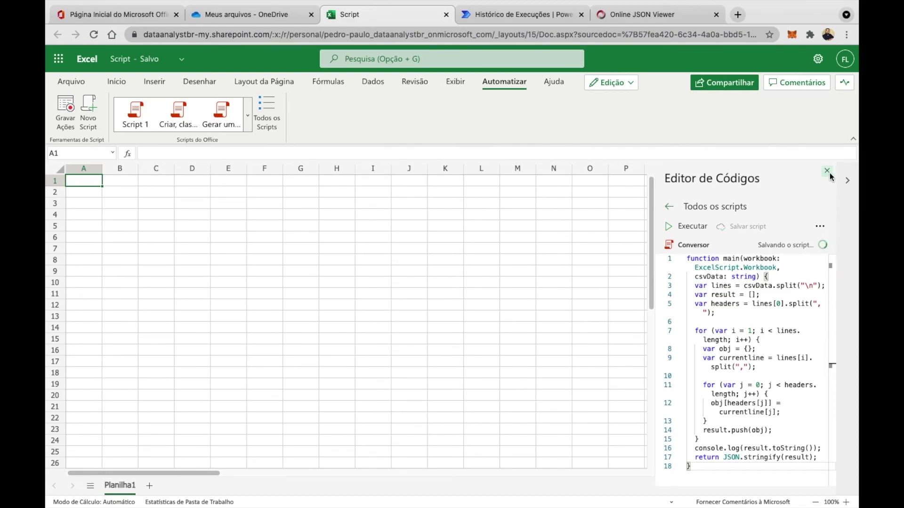
pyautogui.click(827, 171)
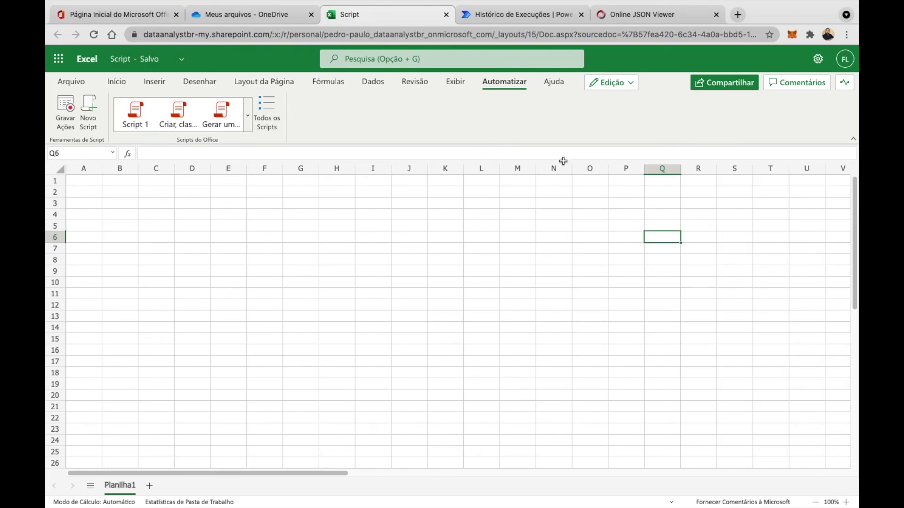
pyautogui.click(447, 14)
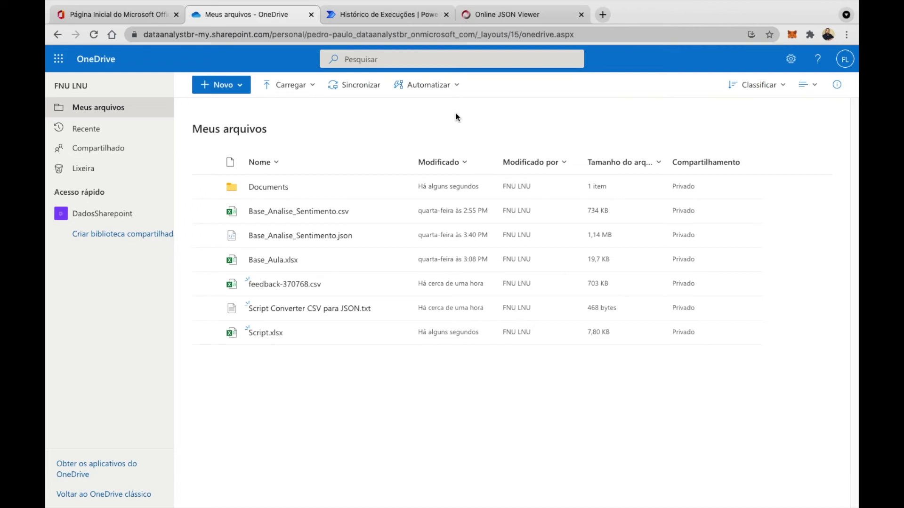
# Switch to Power Automate and edit the flow to add an Excel Online (Business) Executar script action after Compor 2.
pyautogui.click(395, 19)
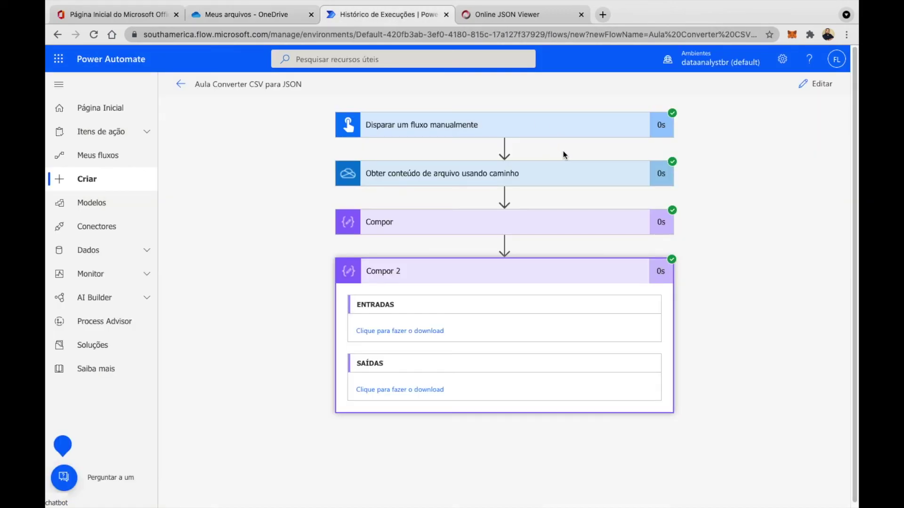
pyautogui.click(801, 90)
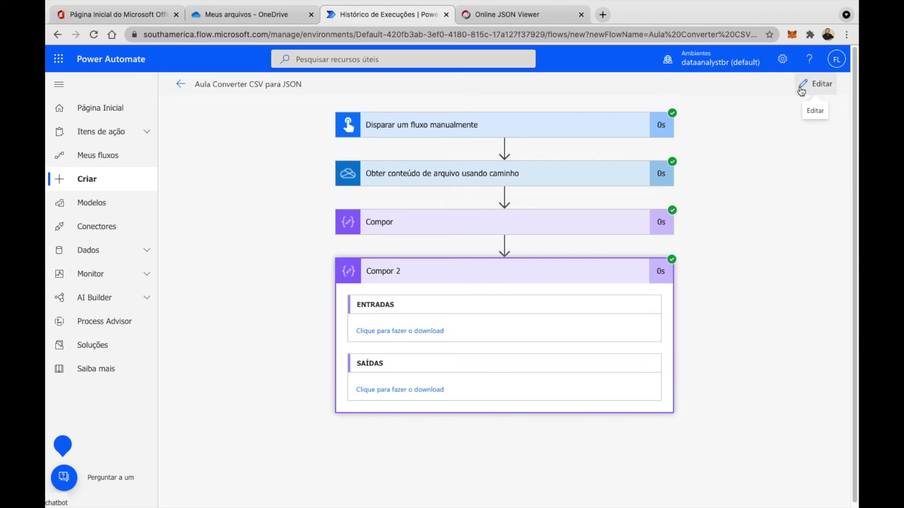
pyautogui.click(474, 353)
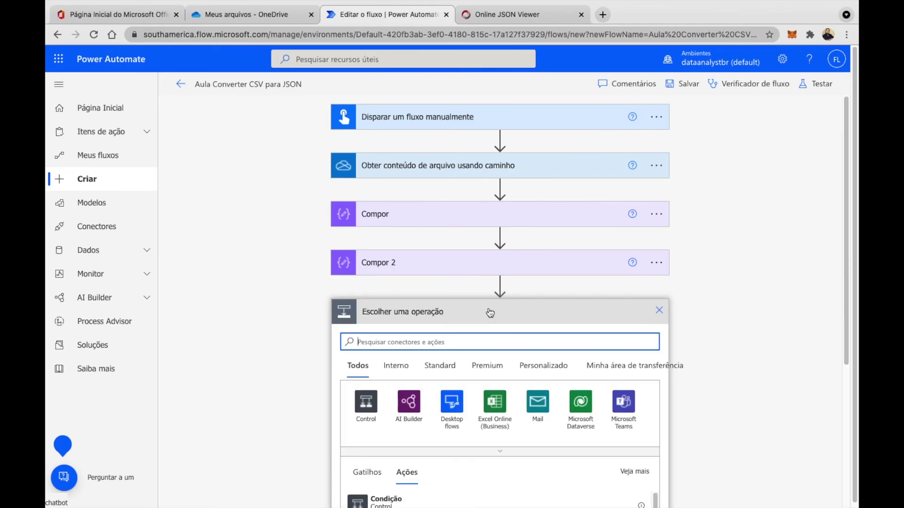
pyautogui.write('excel')
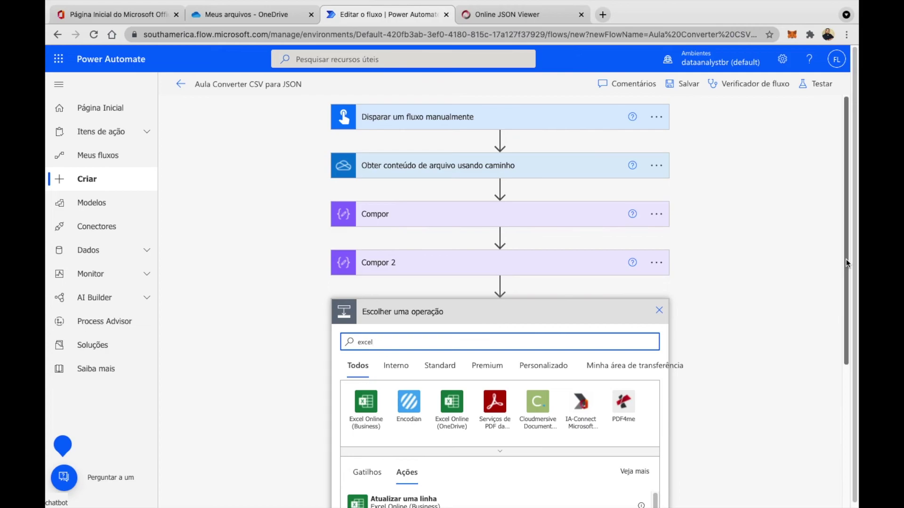
pyautogui.scroll(-2, 846, 262)
pyautogui.click(366, 314)
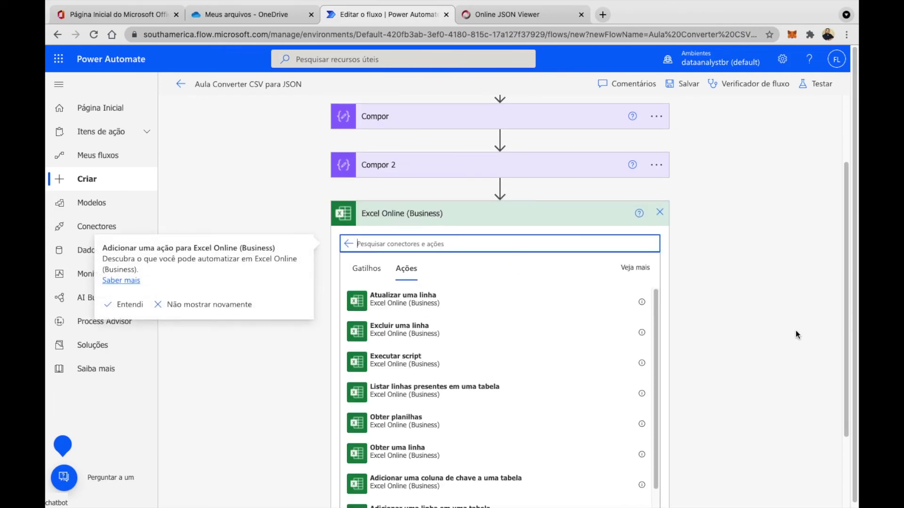
pyautogui.click(398, 364)
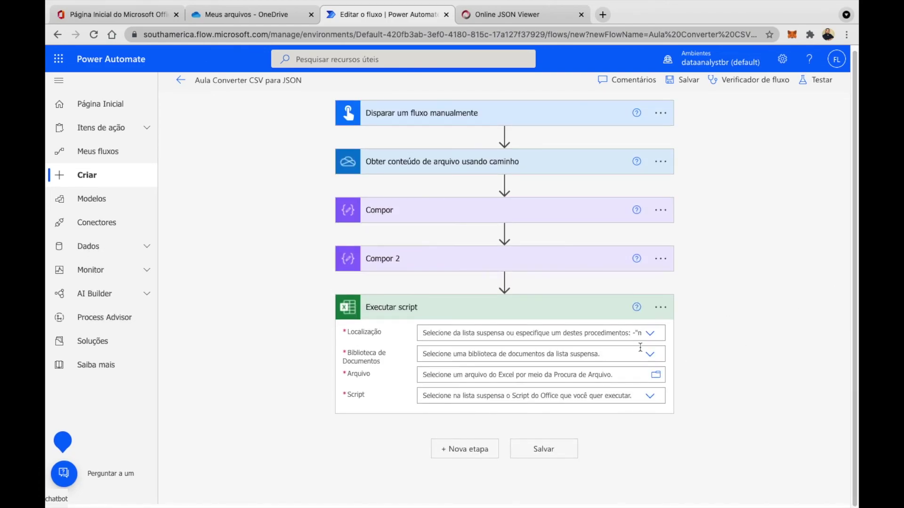
# Configure Executar script with location OneDrive for Business, library OneDrive, file /Script.xlsx and script Conversor.
pyautogui.click(650, 333)
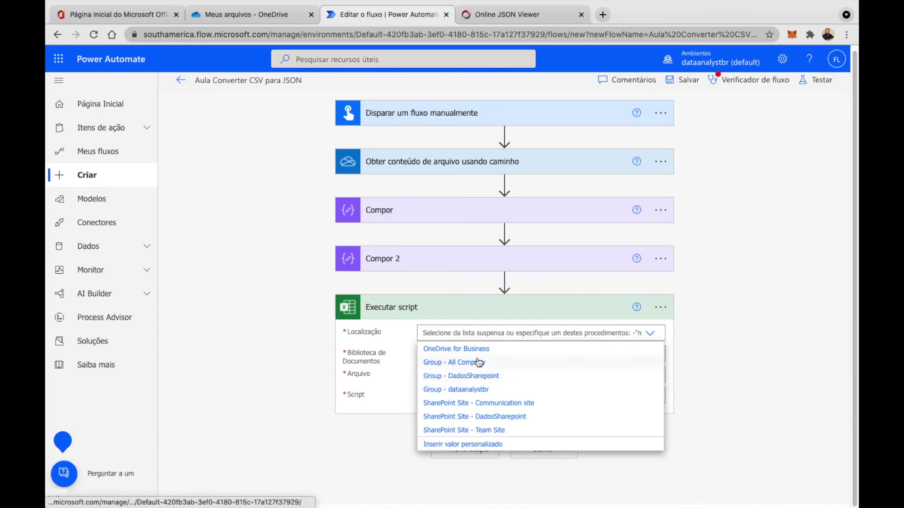
pyautogui.click(476, 354)
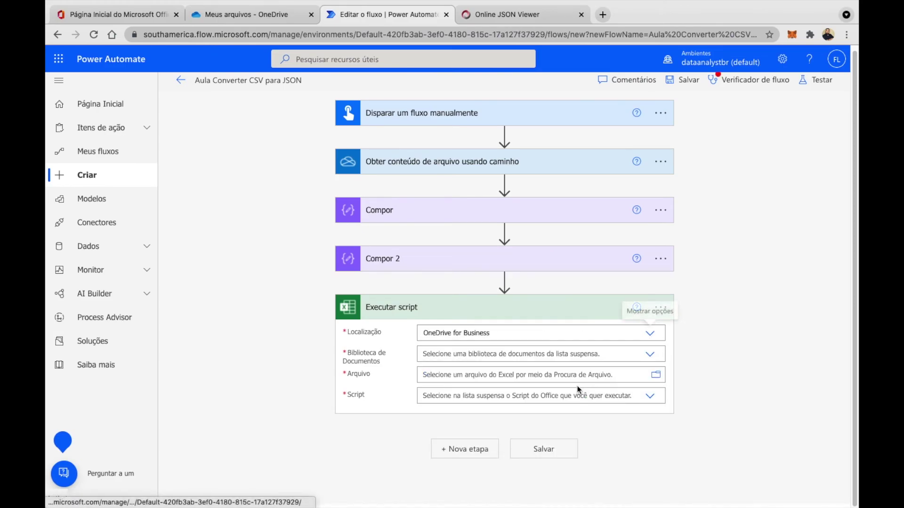
pyautogui.click(652, 356)
pyautogui.click(491, 370)
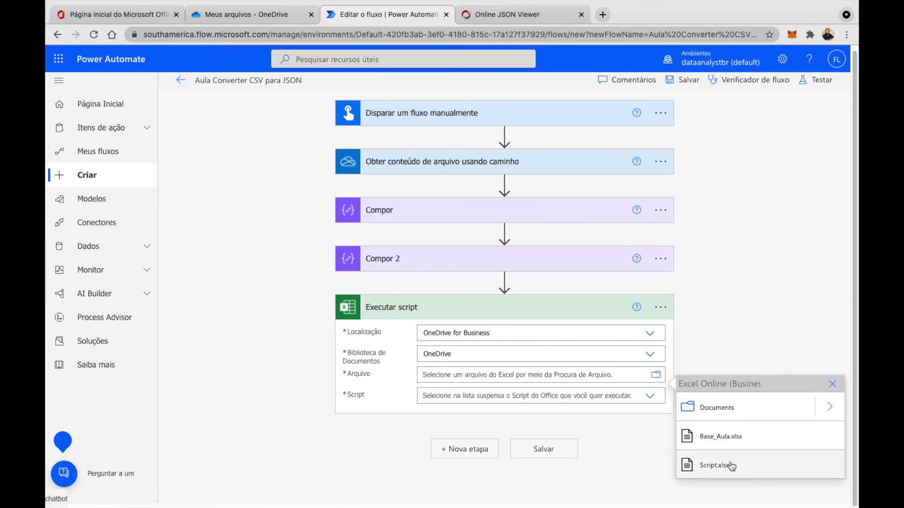
pyautogui.click(732, 463)
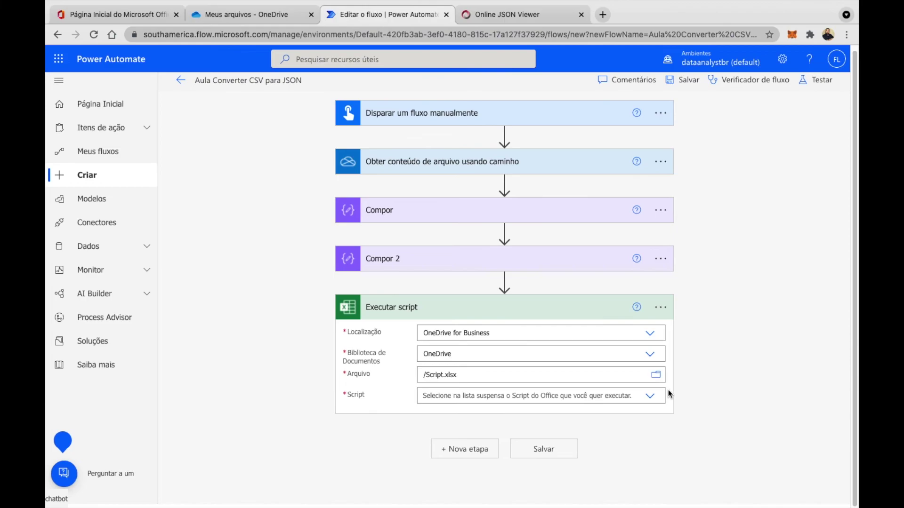
pyautogui.click(651, 398)
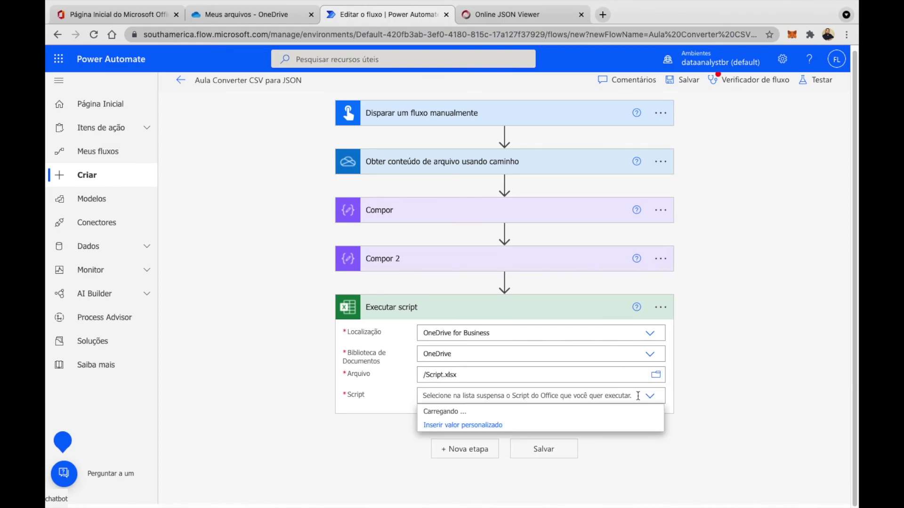
pyautogui.click(527, 415)
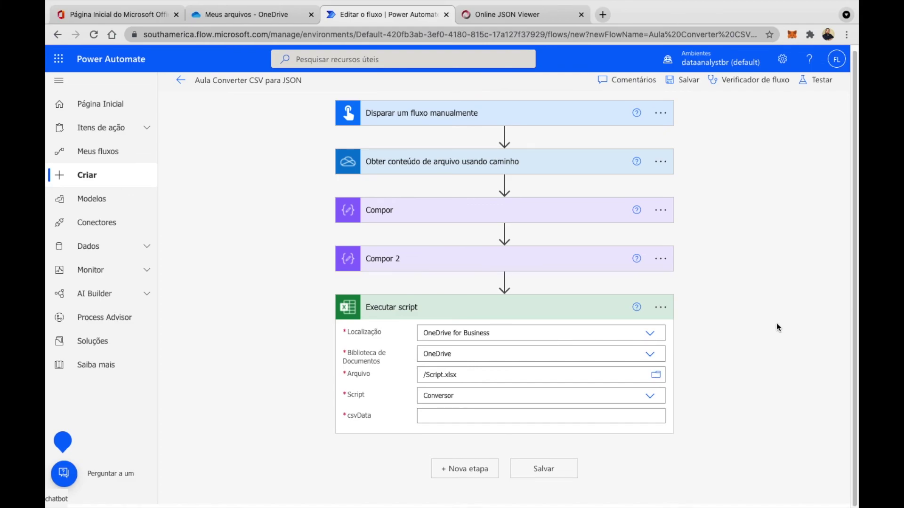
# Set the csvData parameter of Executar script to the Saídas output of Compor 2.
pyautogui.scroll(1, 786, 303)
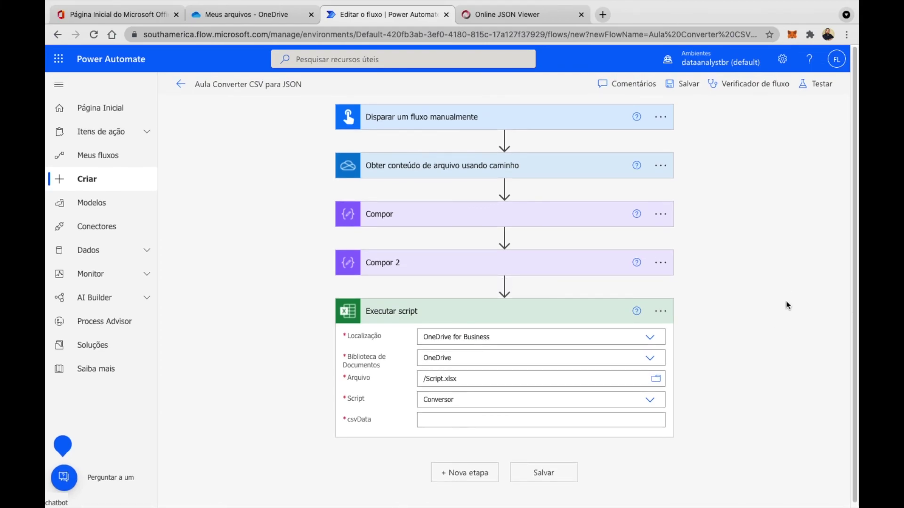
pyautogui.click(519, 419)
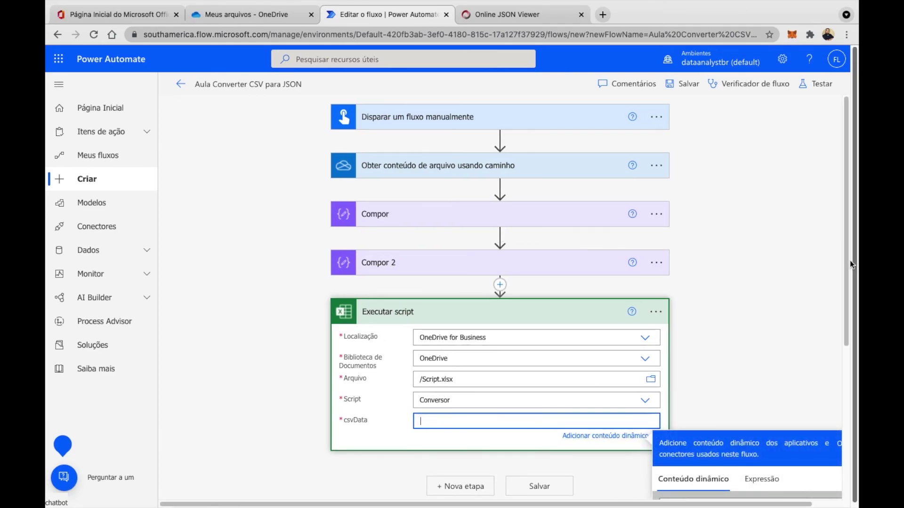
pyautogui.moveTo(849, 261); pyautogui.dragTo(844, 365)
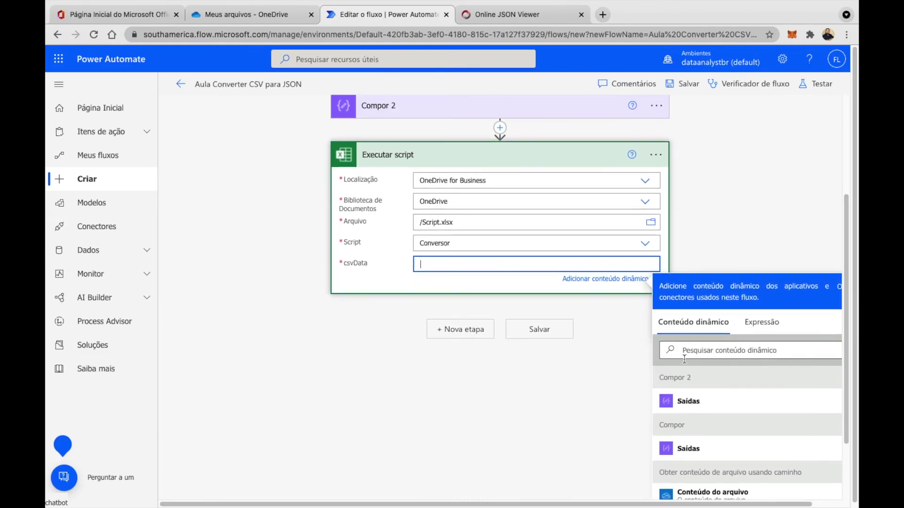
pyautogui.click(691, 407)
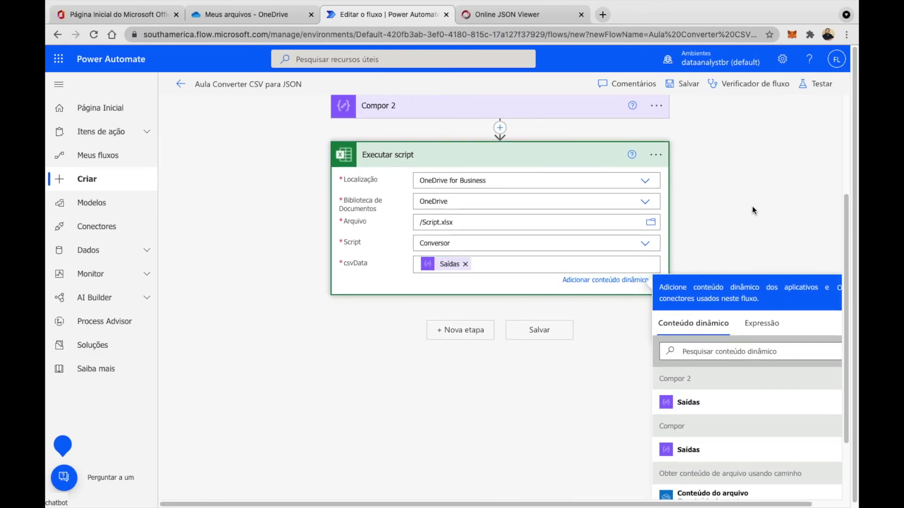
pyautogui.click(754, 210)
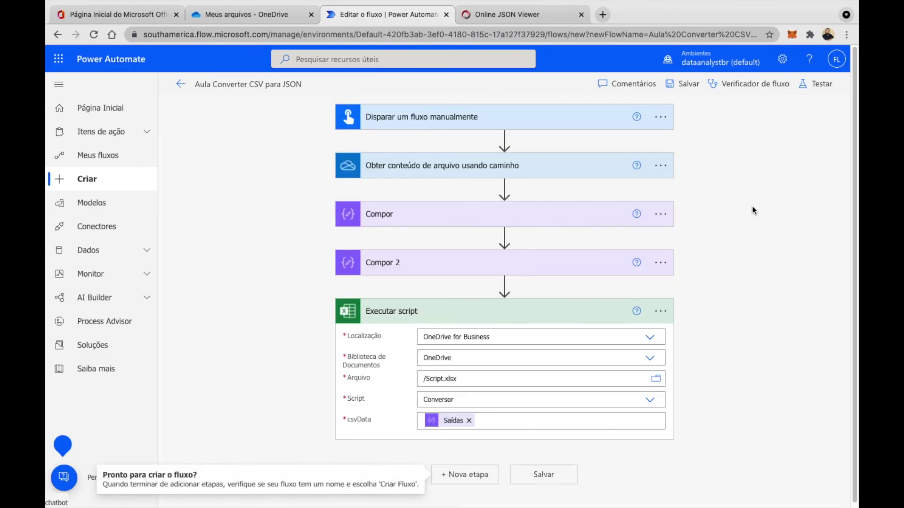
# Save the flow and run a manual test of it.
pyautogui.click(820, 86)
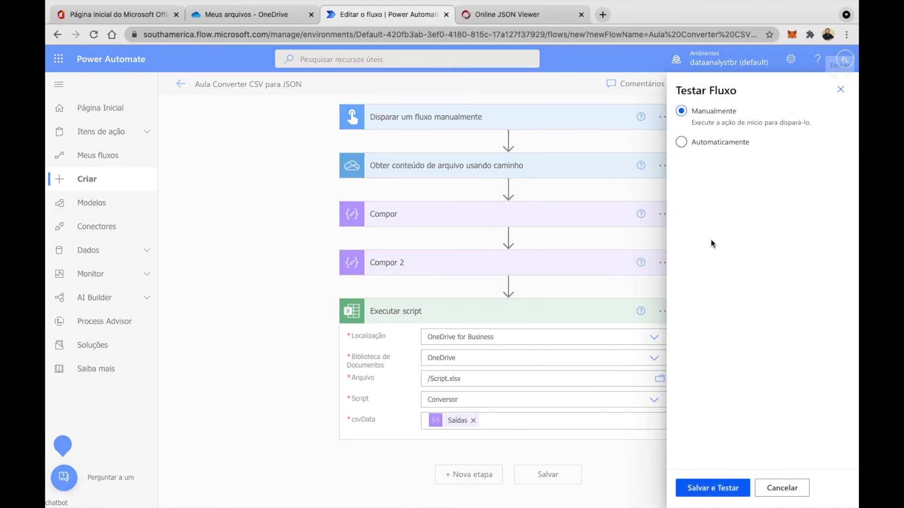
pyautogui.click(710, 487)
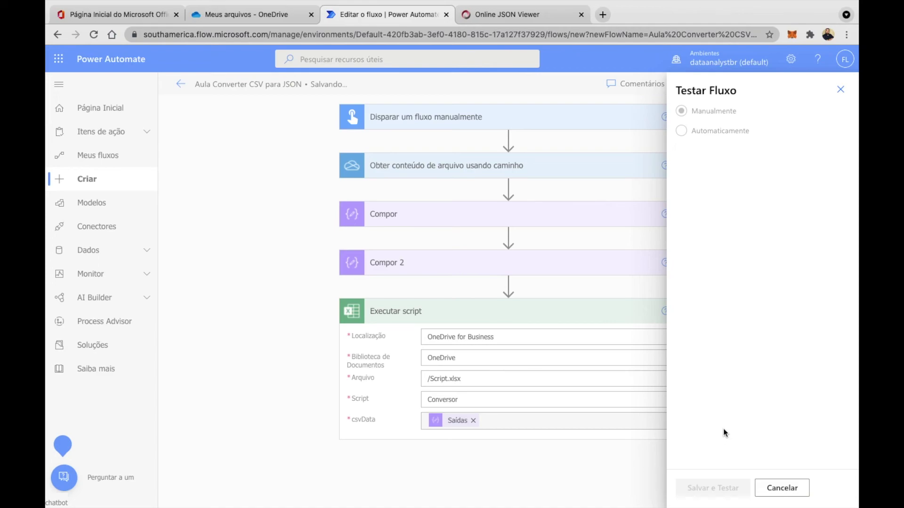
pyautogui.click(718, 491)
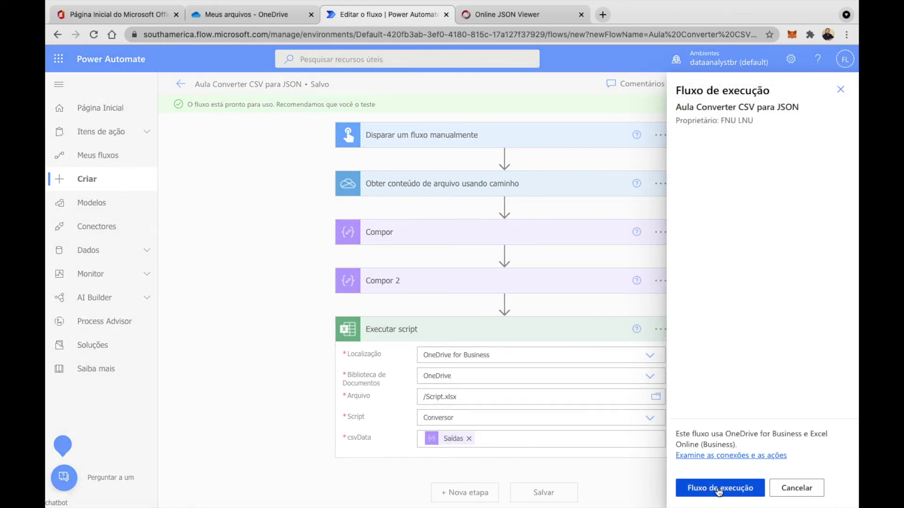
pyautogui.click(719, 490)
pyautogui.click(706, 488)
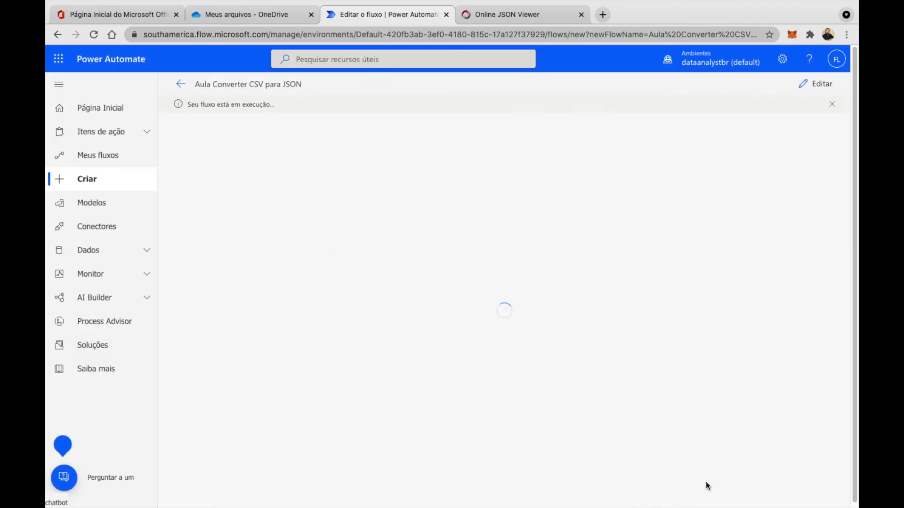